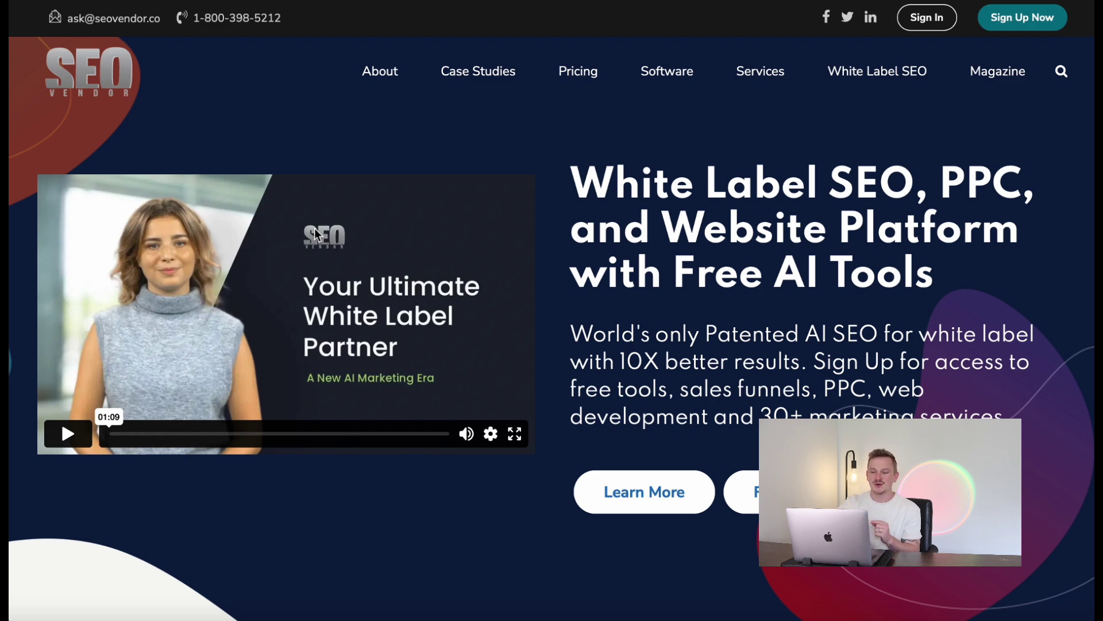
- Go back to the Google search results for 'seo vendor'
key("alt+Left")
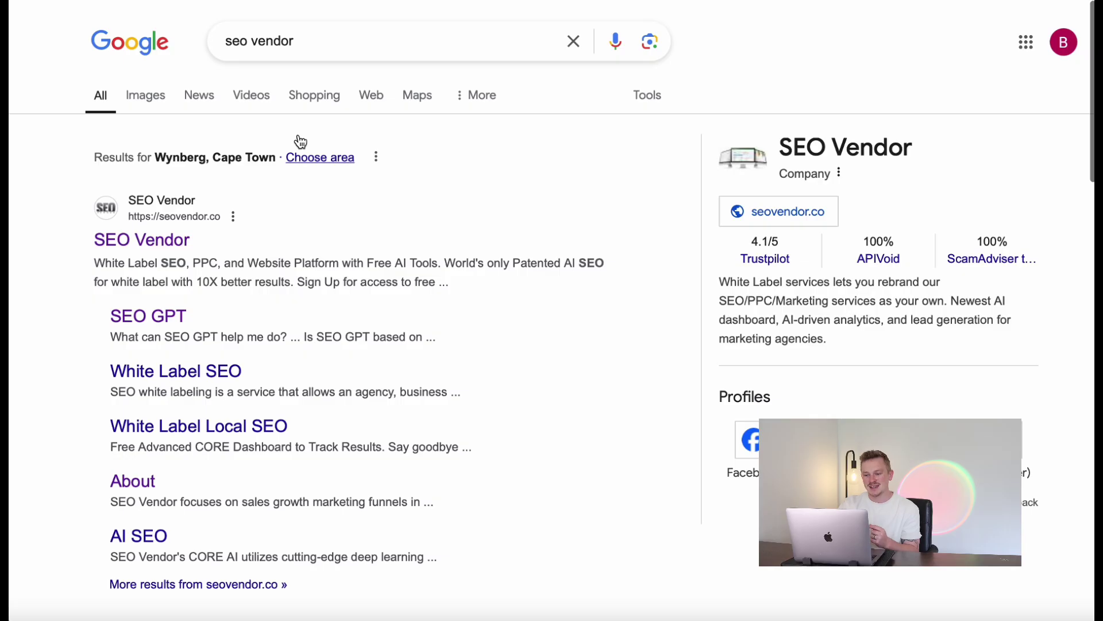
- Open the Better Keywords AI product page from Software on the SEO Vendor site and sign in
left_click(118, 244)
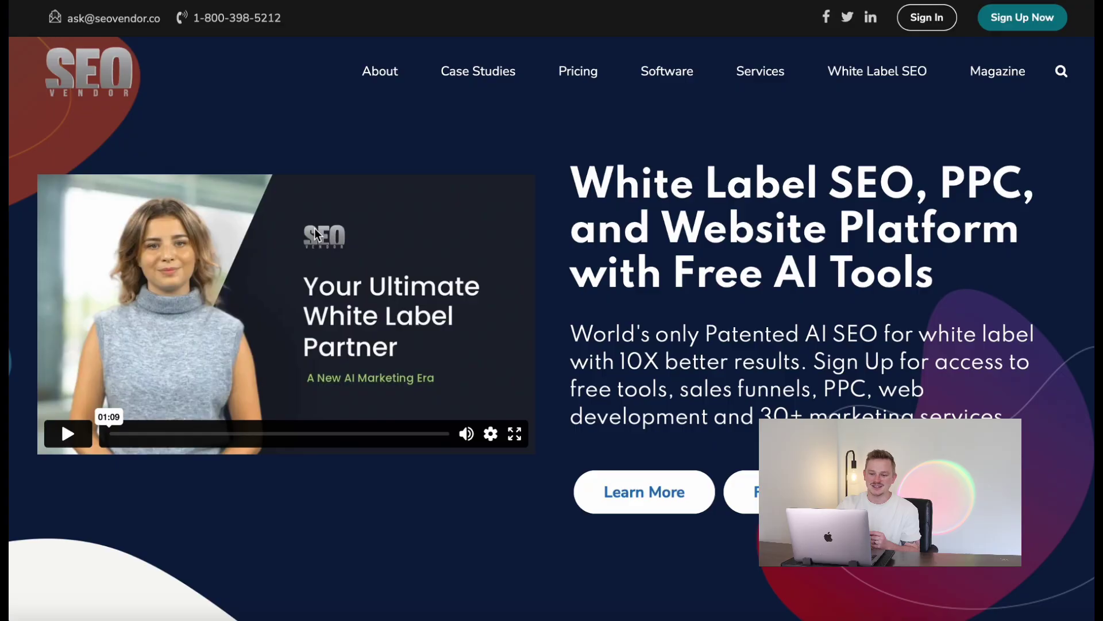
mouse_move(681, 93)
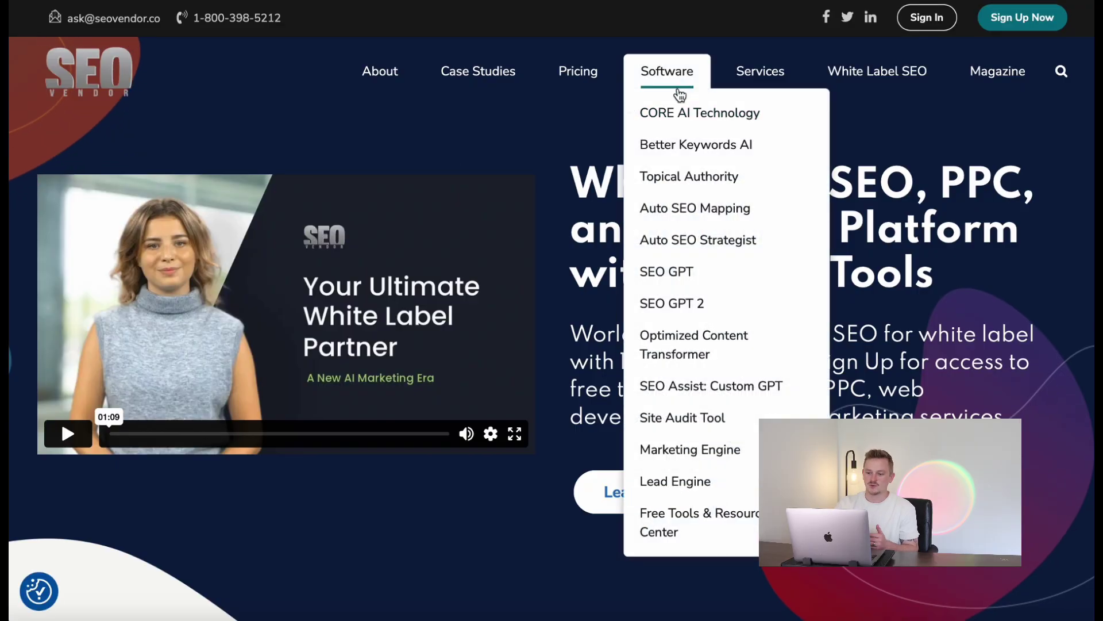
left_click(718, 149)
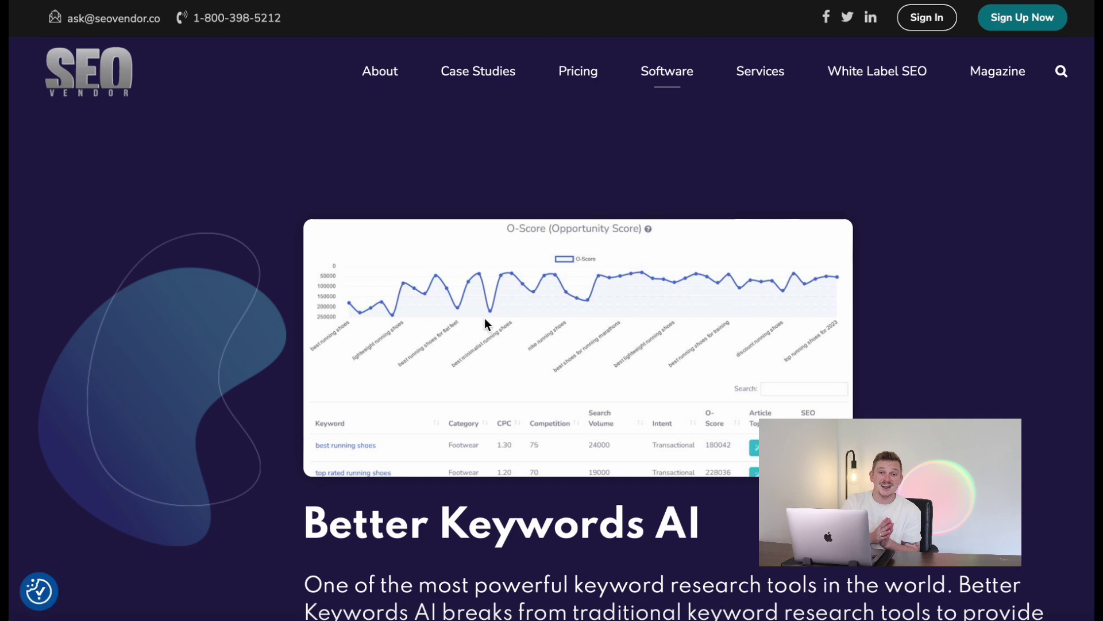
scroll(464, 298, "down", 3)
scroll(499, 321, "up", 3)
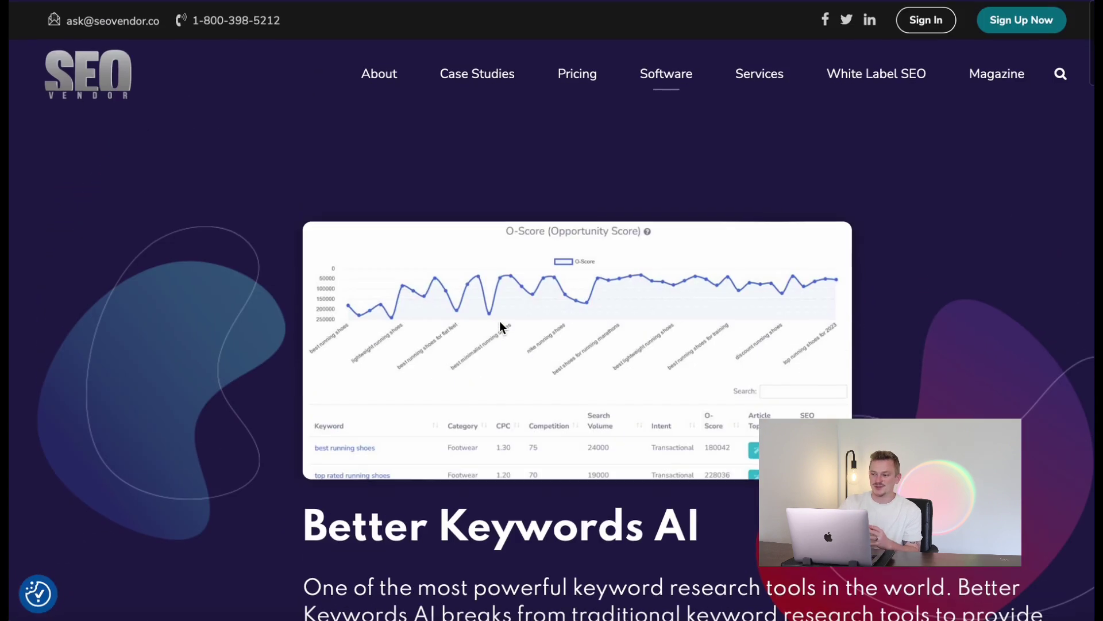
left_click(926, 23)
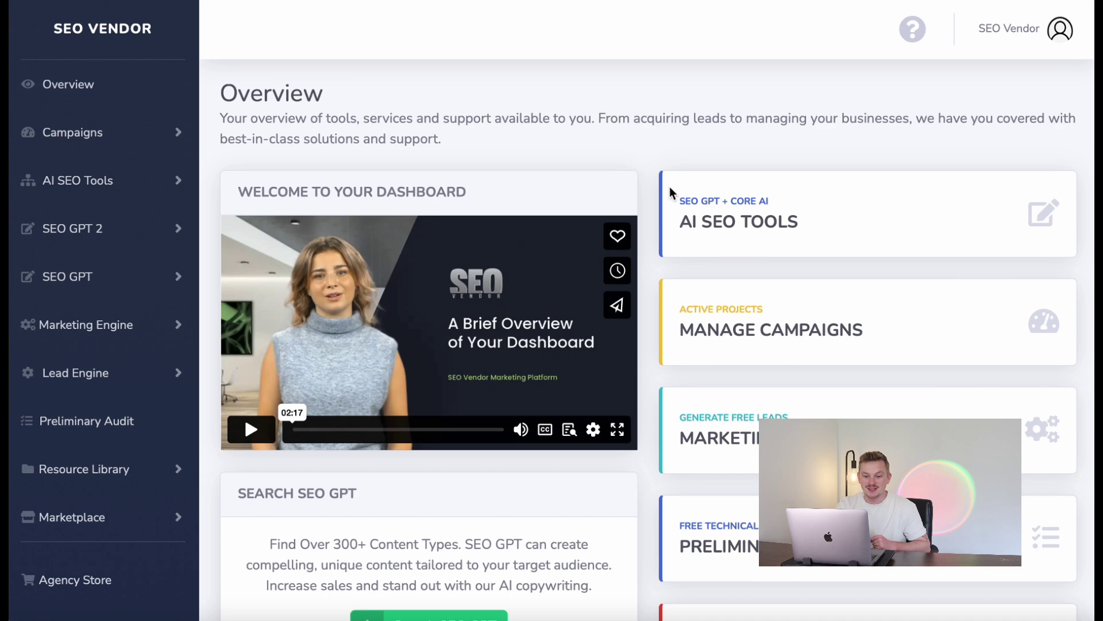
left_click(123, 181)
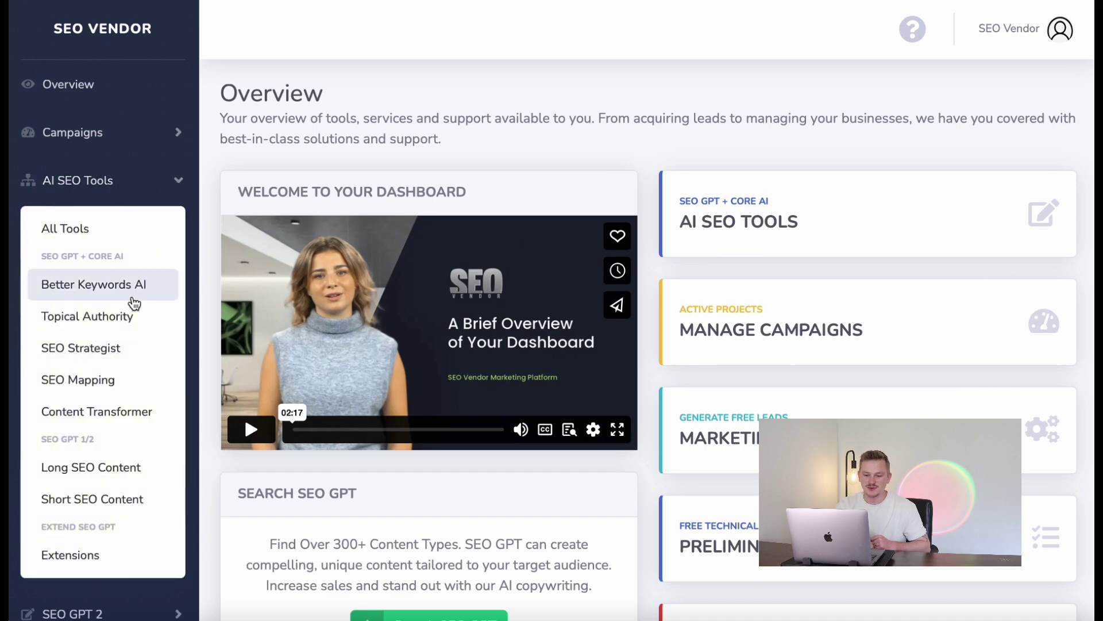
left_click(106, 292)
scroll(525, 278, "down", 2)
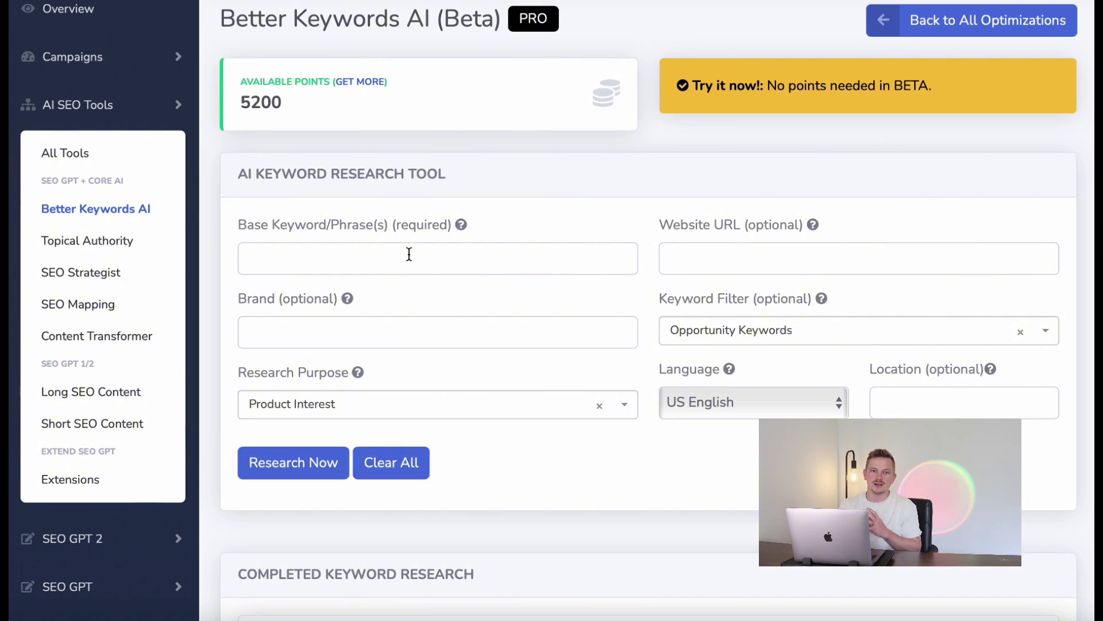
left_click(385, 261)
left_click(705, 259)
left_click(357, 334)
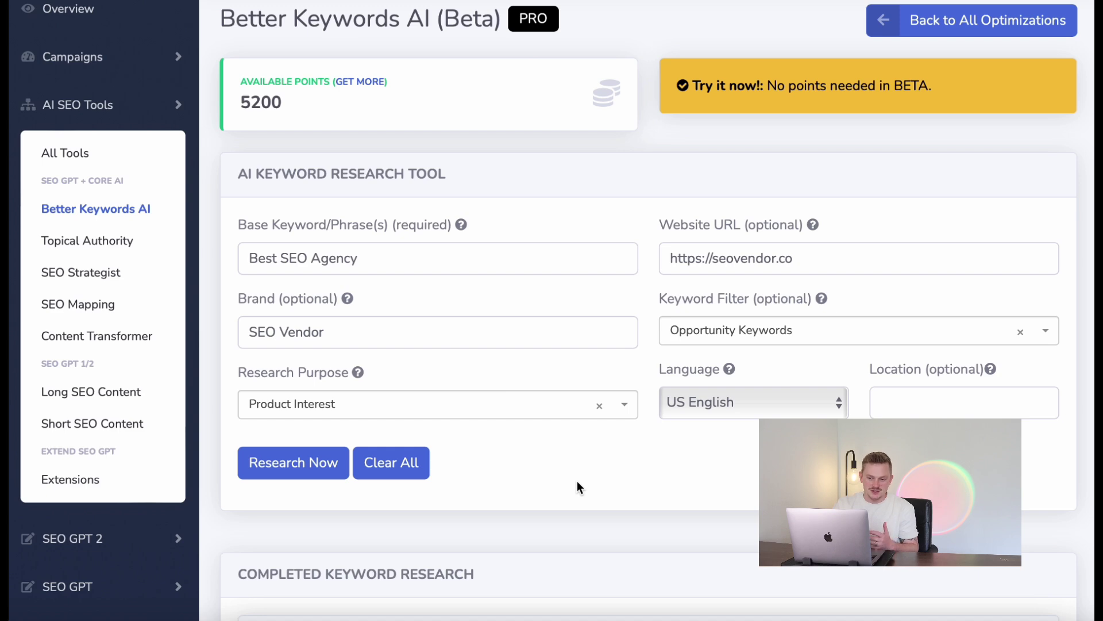
left_click_drag(361, 258, 214, 254)
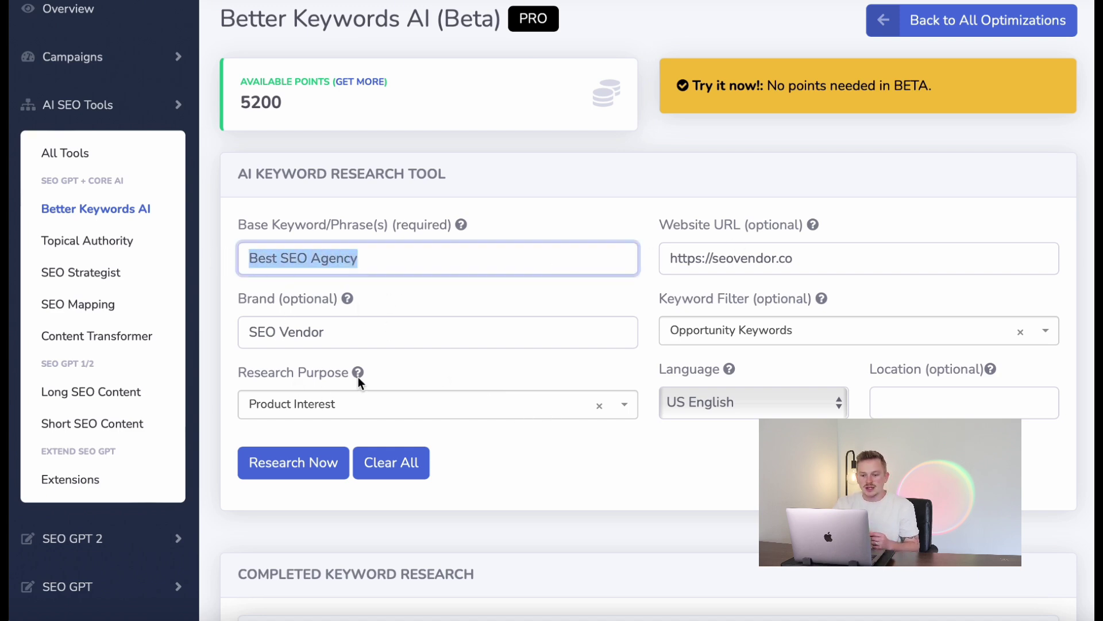
- Choose Lead Generation from the Research Purpose list in place of Product Interest
left_click(624, 408)
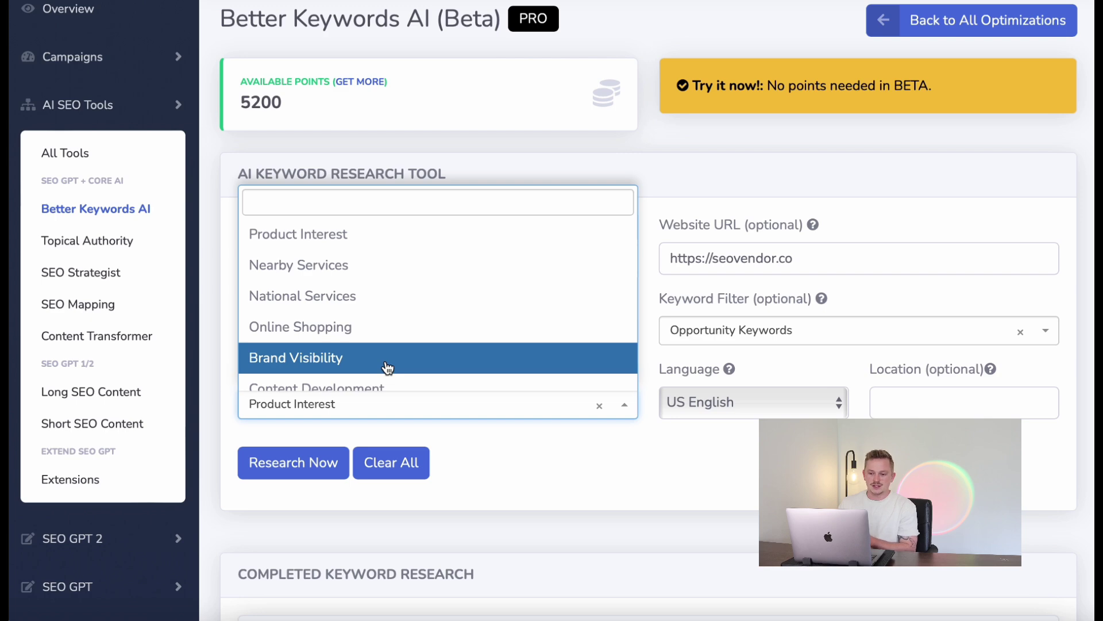
scroll(387, 366, "down", 5)
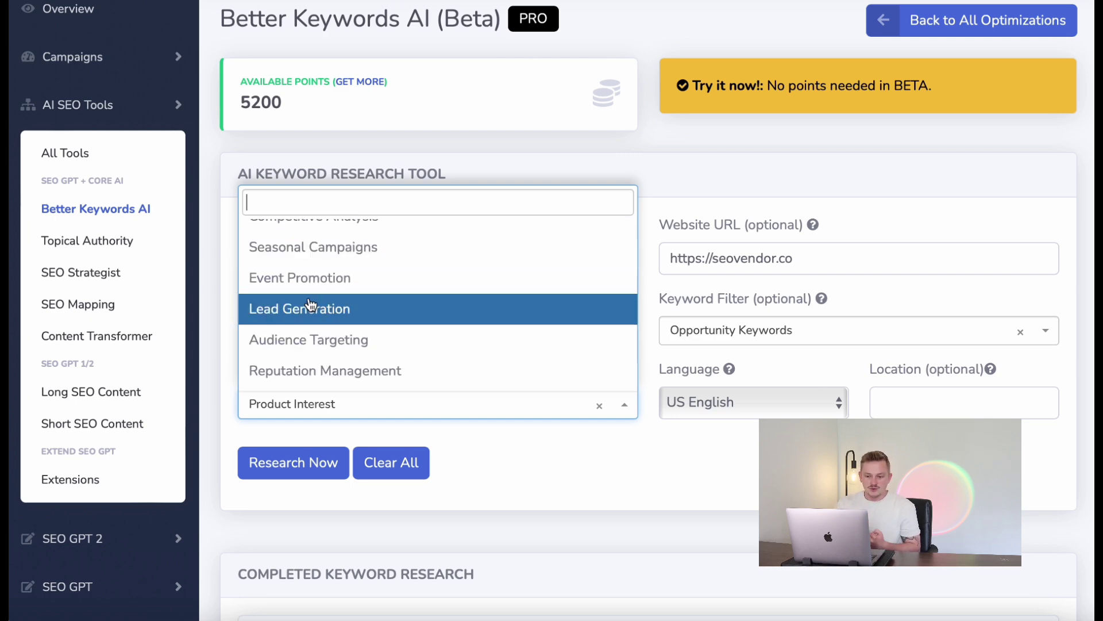
left_click(376, 316)
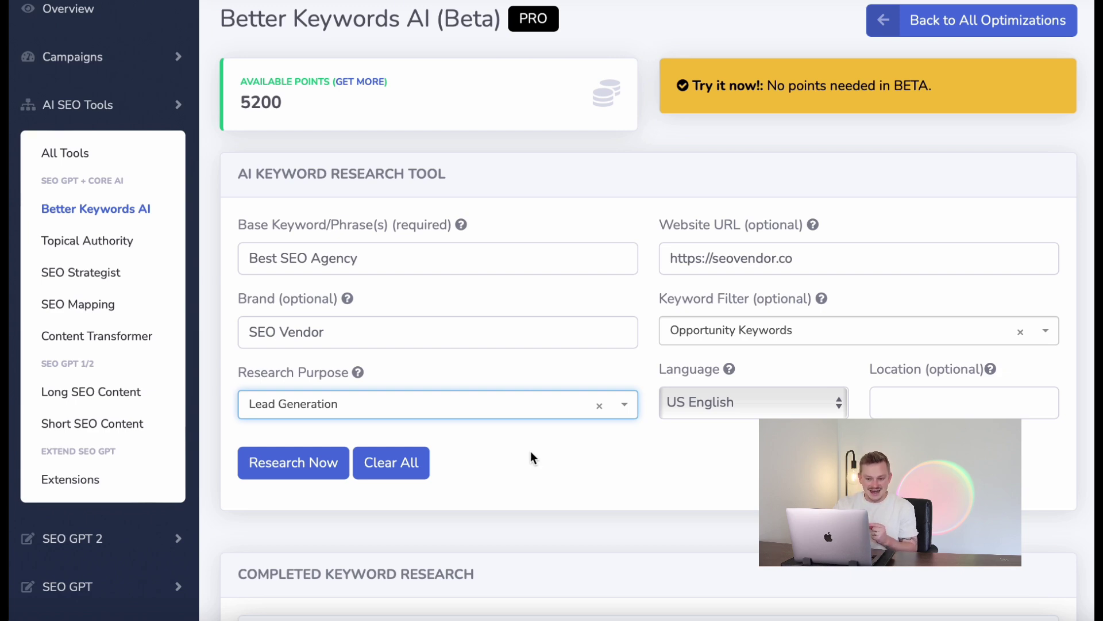
- Pick Low Cost-Per-Click Keywords as the keyword filter and leave the language on US English
left_click(330, 422)
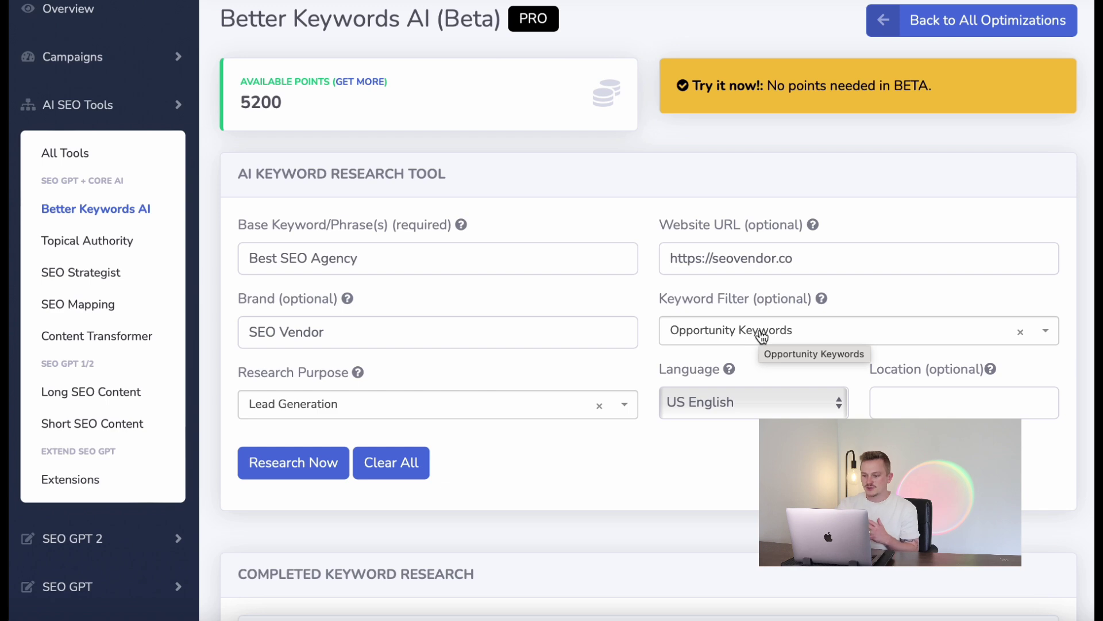
left_click(1036, 340)
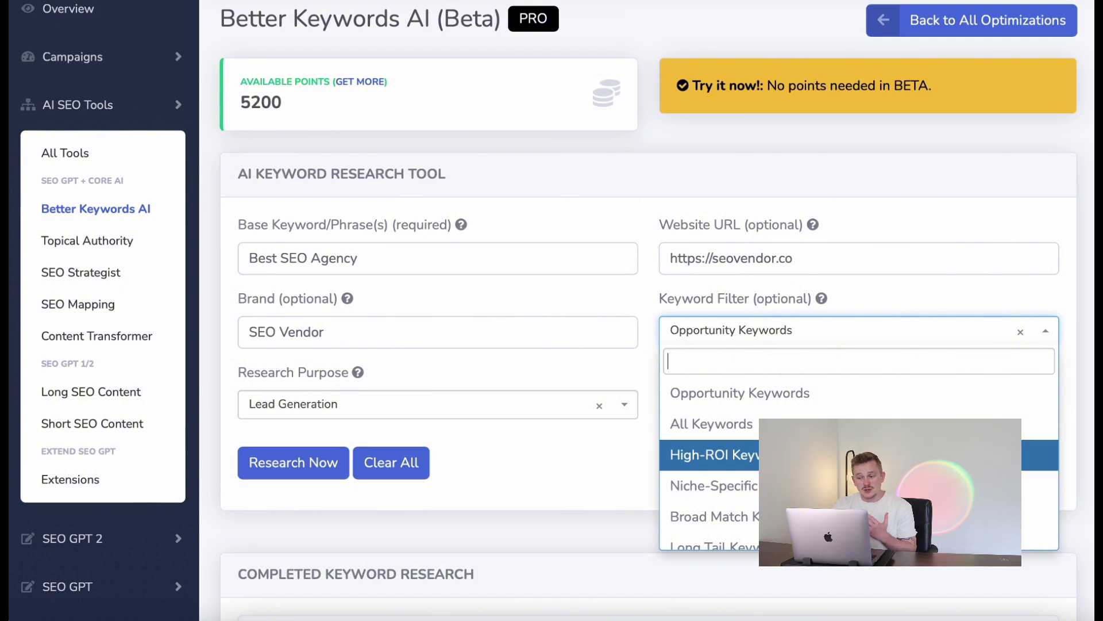
scroll(862, 465, "down", 1)
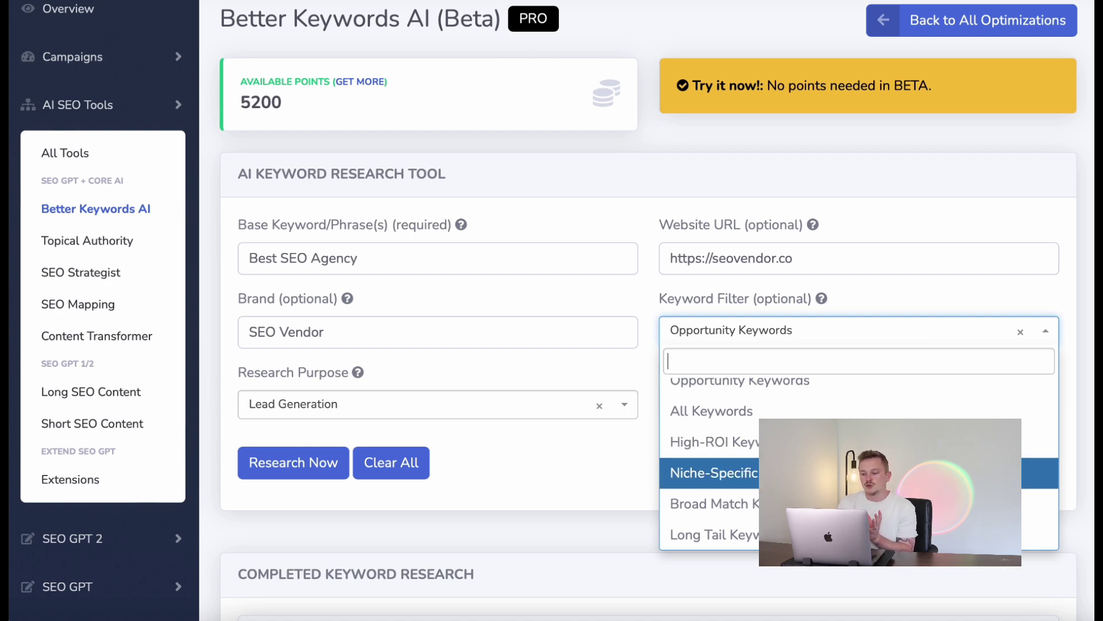
scroll(860, 479, "down", 3)
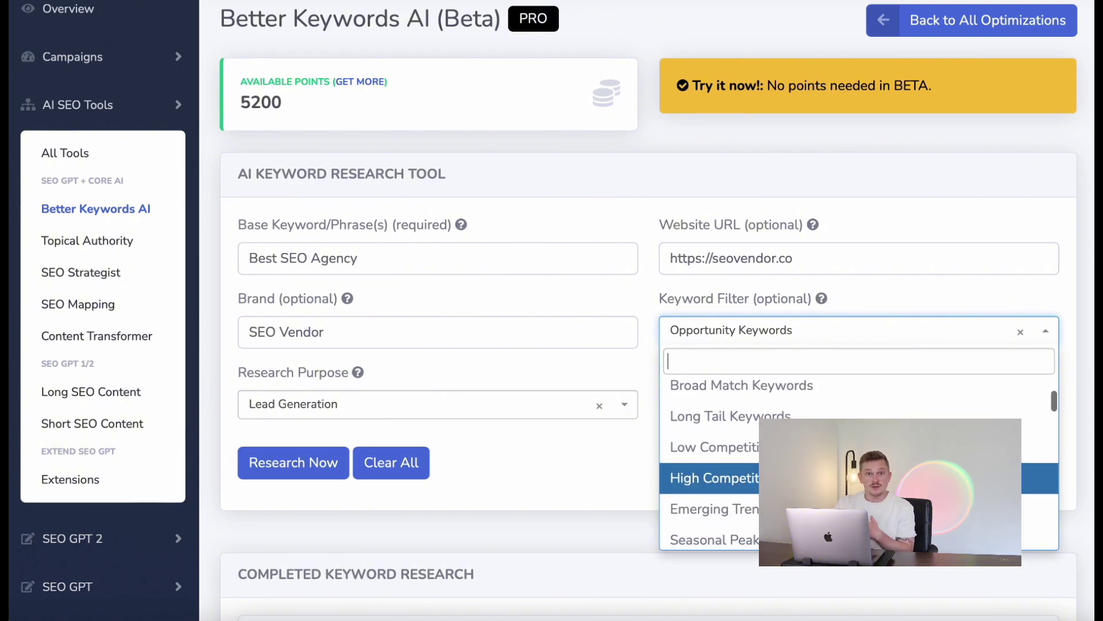
scroll(859, 460, "up", 1)
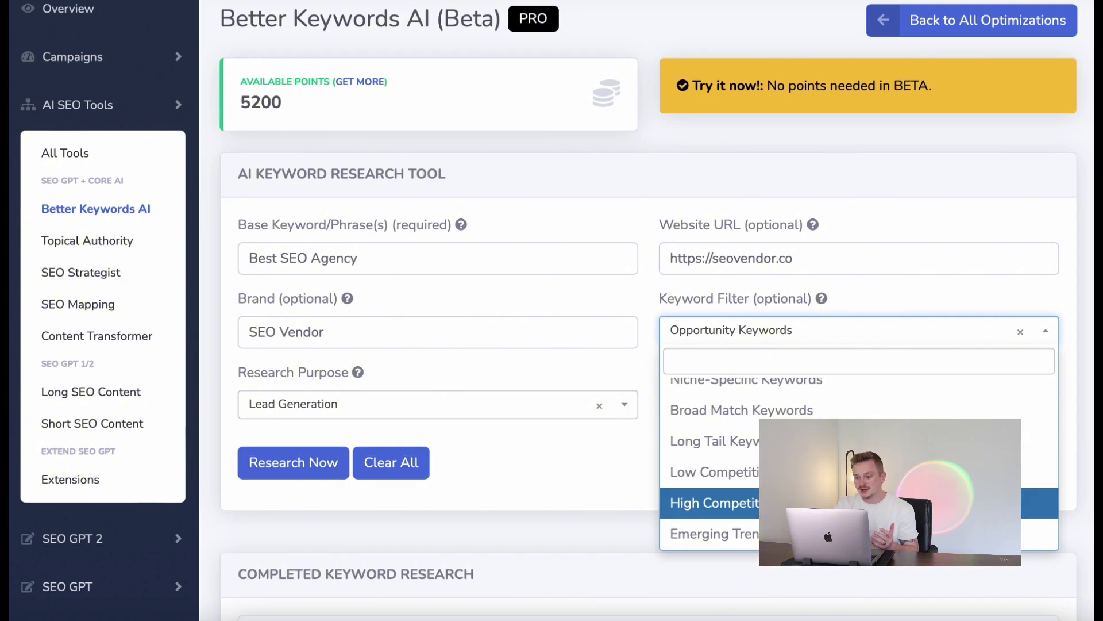
scroll(859, 477, "down", 3)
scroll(859, 477, "down", 2)
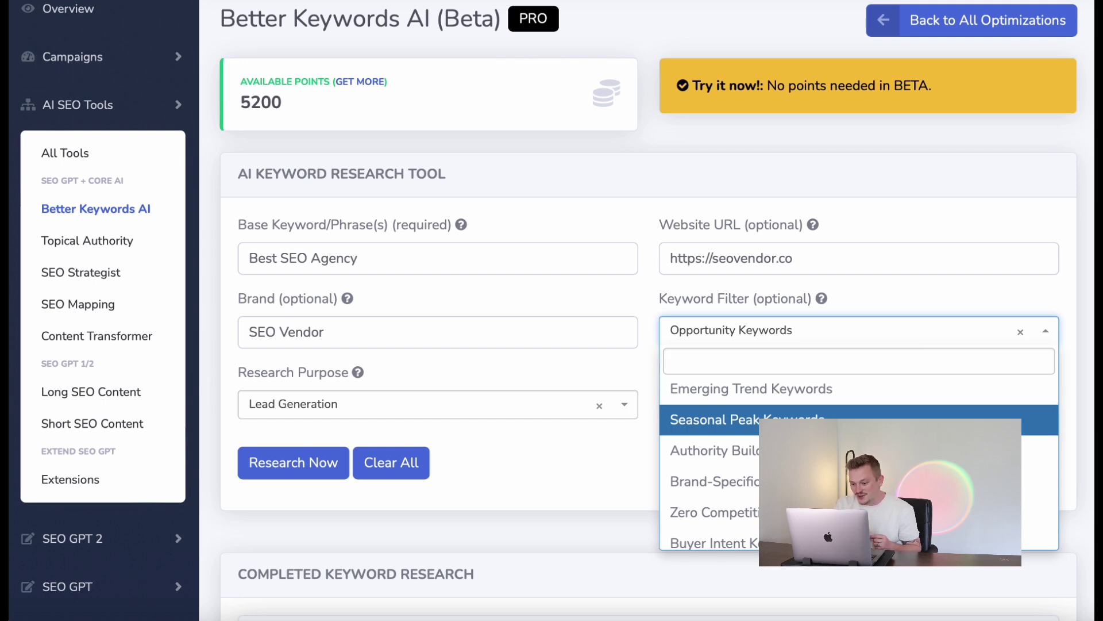
scroll(859, 459, "down", 5)
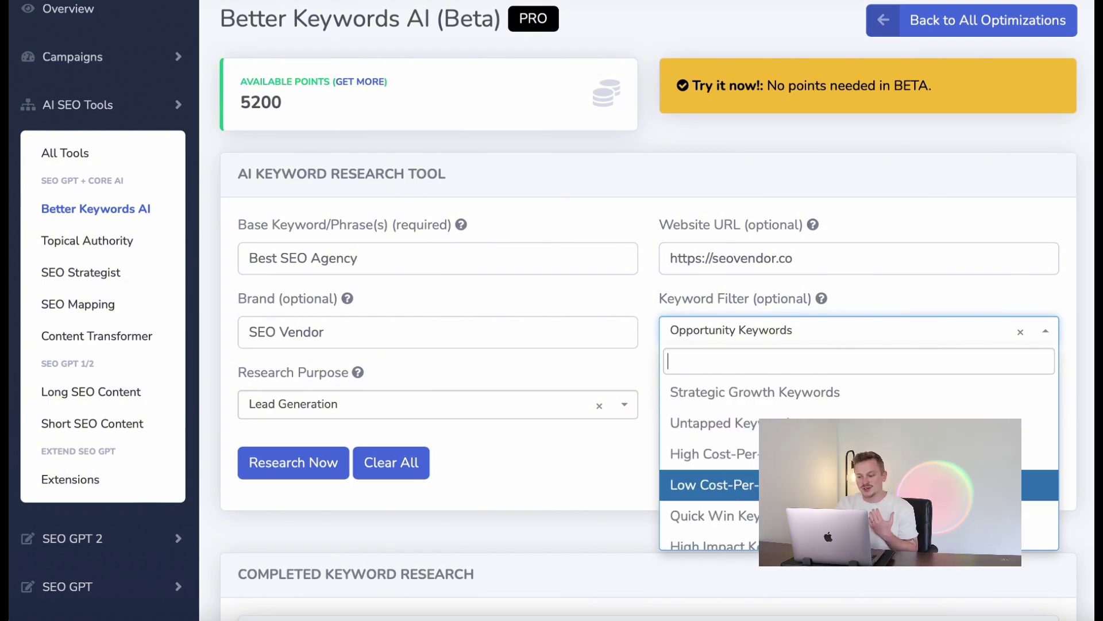
key("Return")
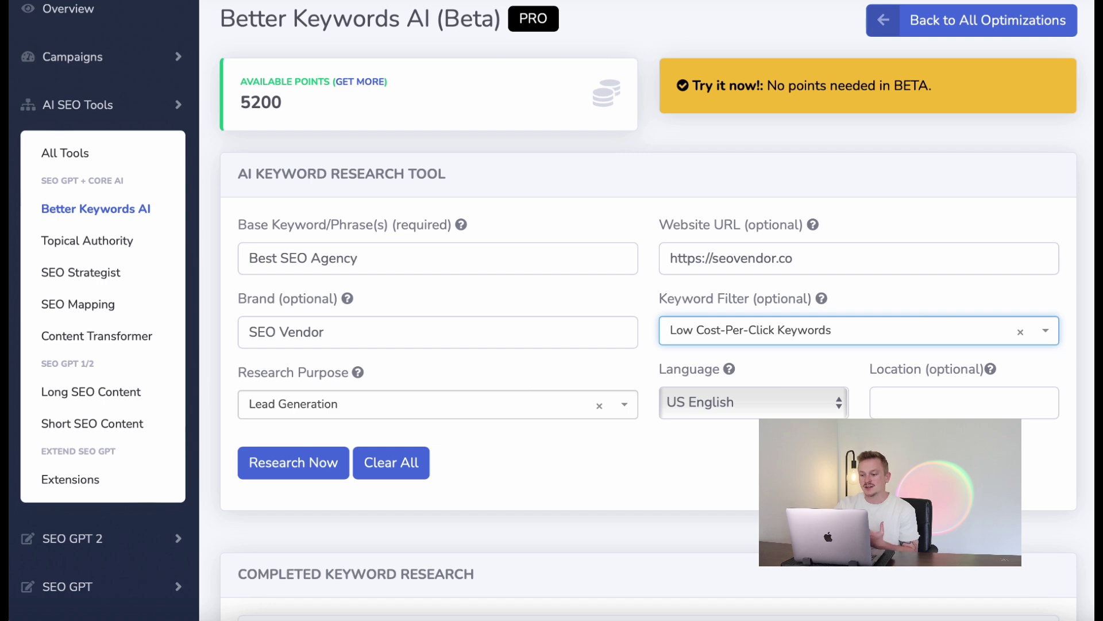
left_click(836, 405)
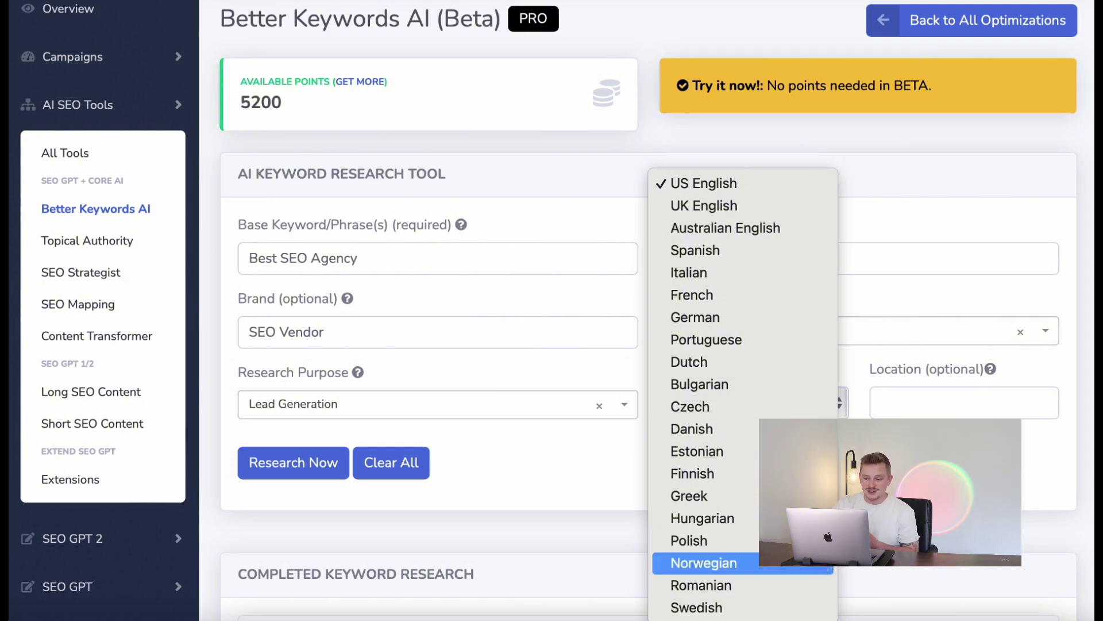
left_click(704, 183)
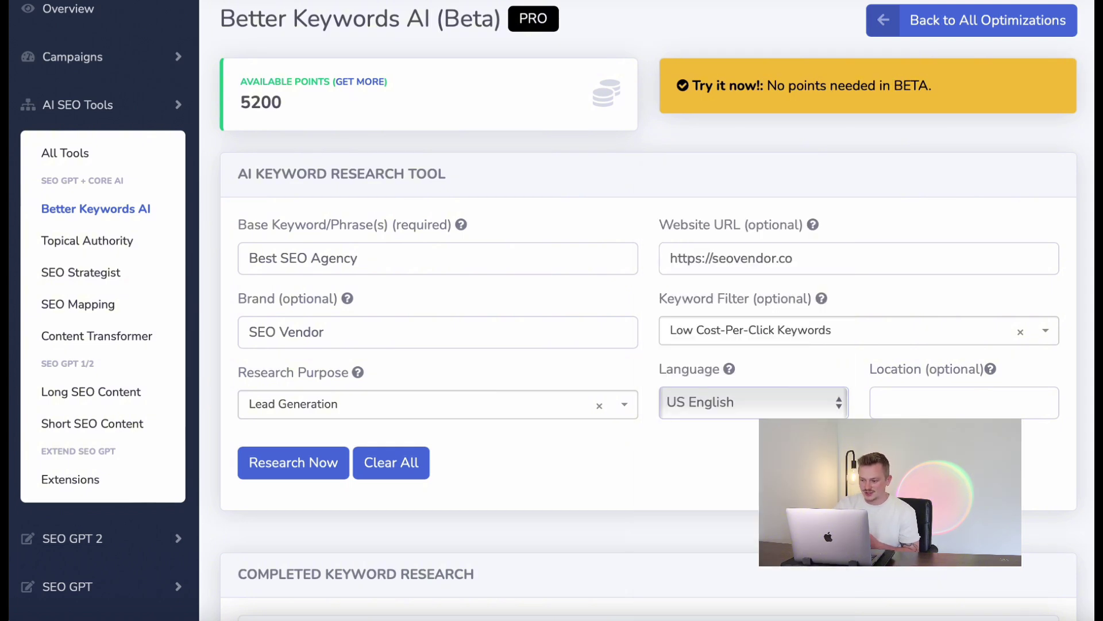
- Enter New York as the optional location and run the keyword research
left_click(920, 403)
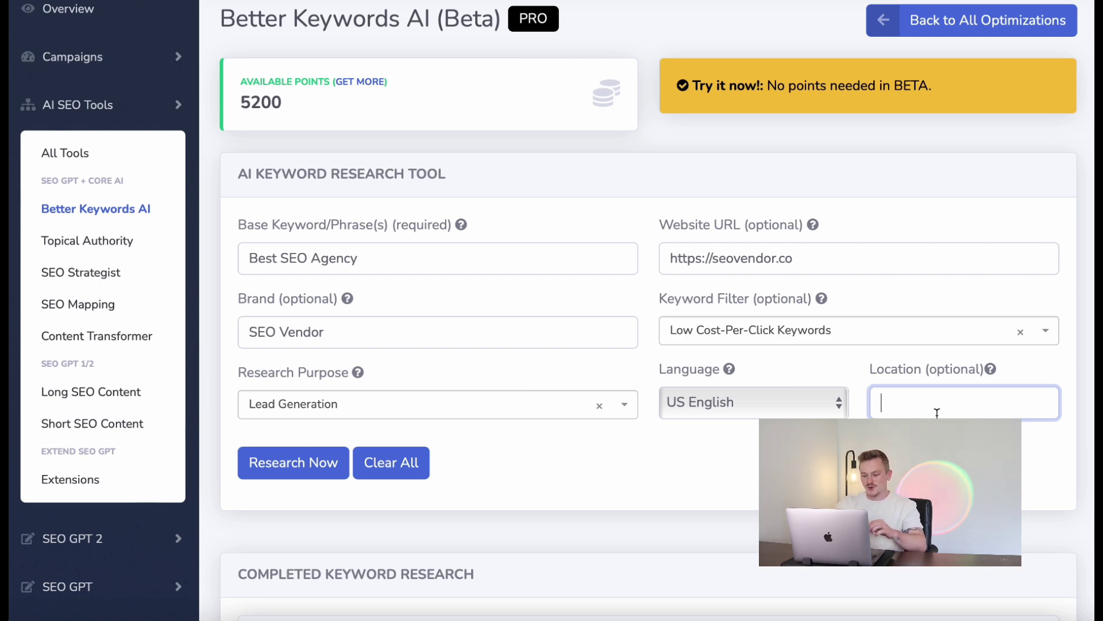
type("New York")
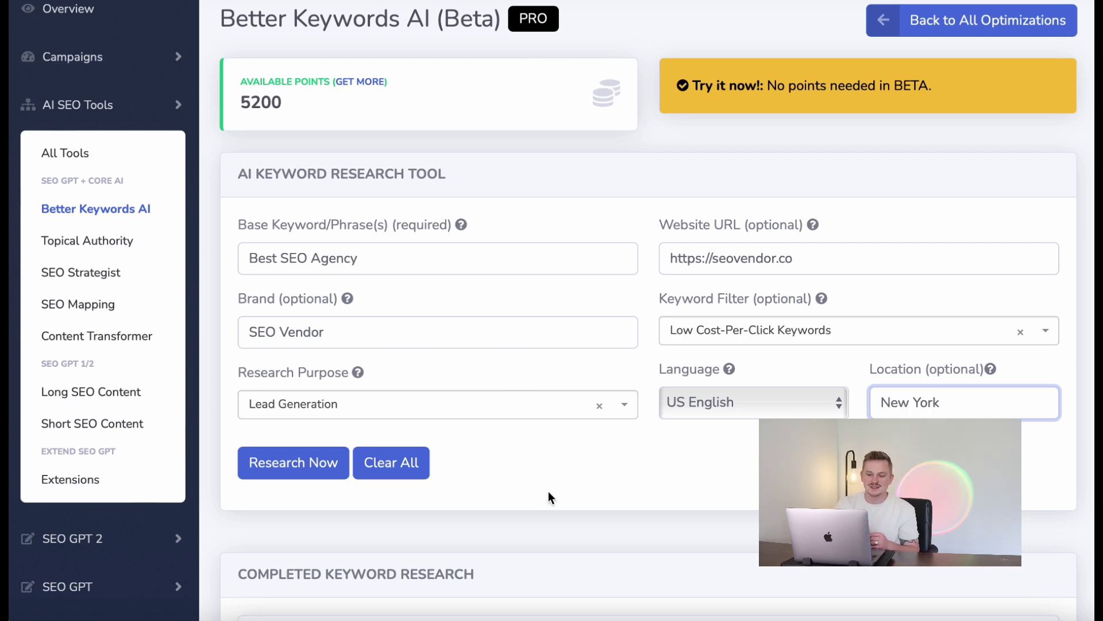
left_click(305, 470)
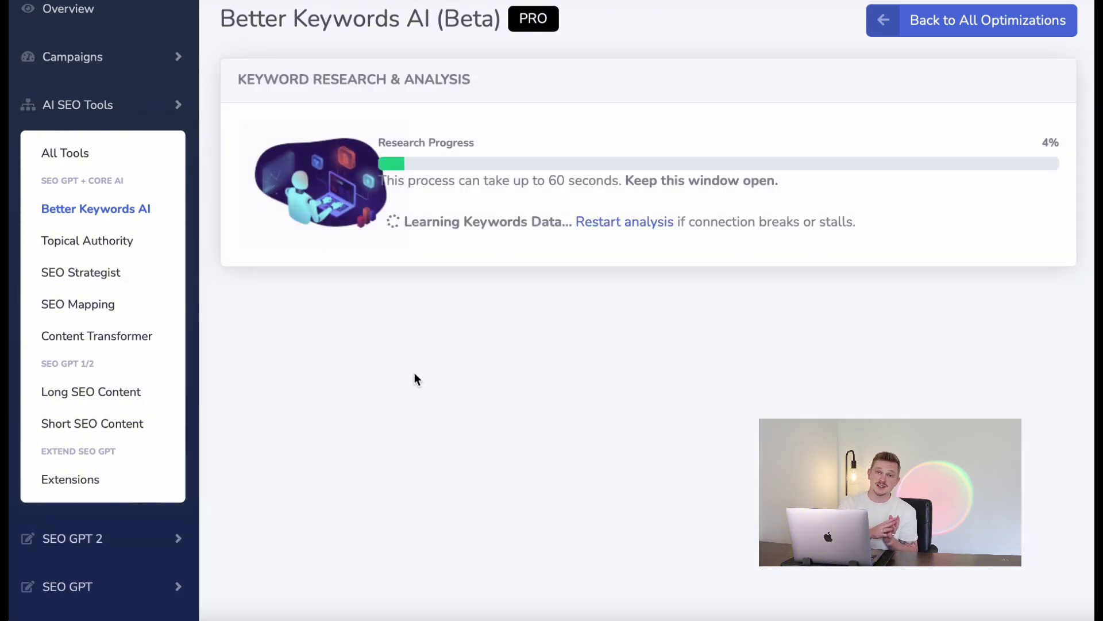
- Scroll through the AI Keyword Research Results and the O-Score chart of New York SEO keywords
scroll(415, 380, "up", 2)
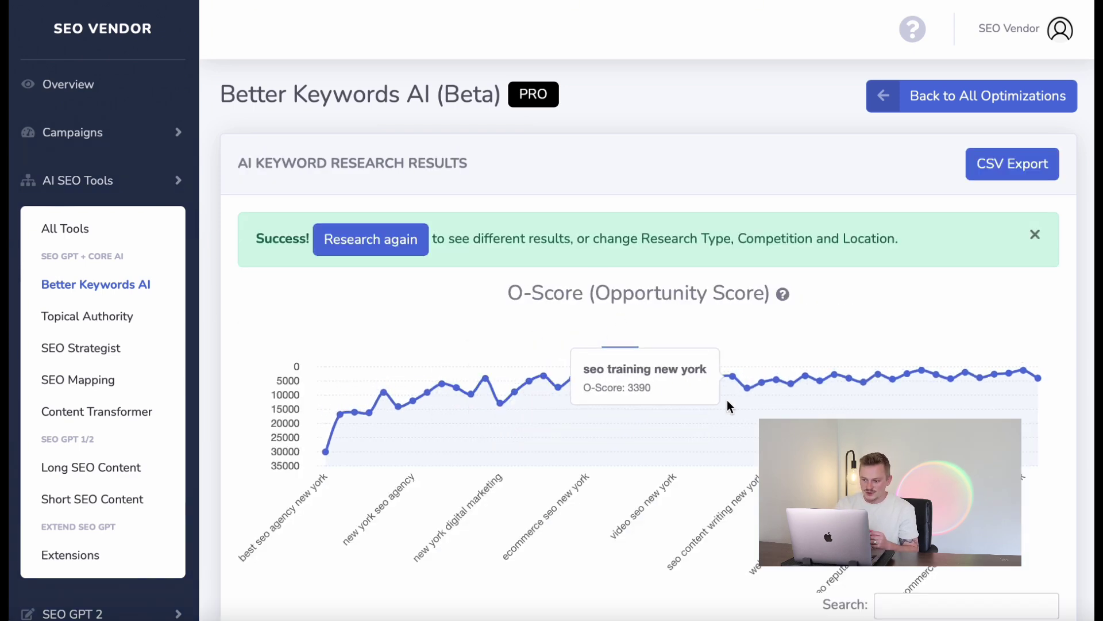
scroll(522, 370, "down", 1)
scroll(535, 322, "up", 1)
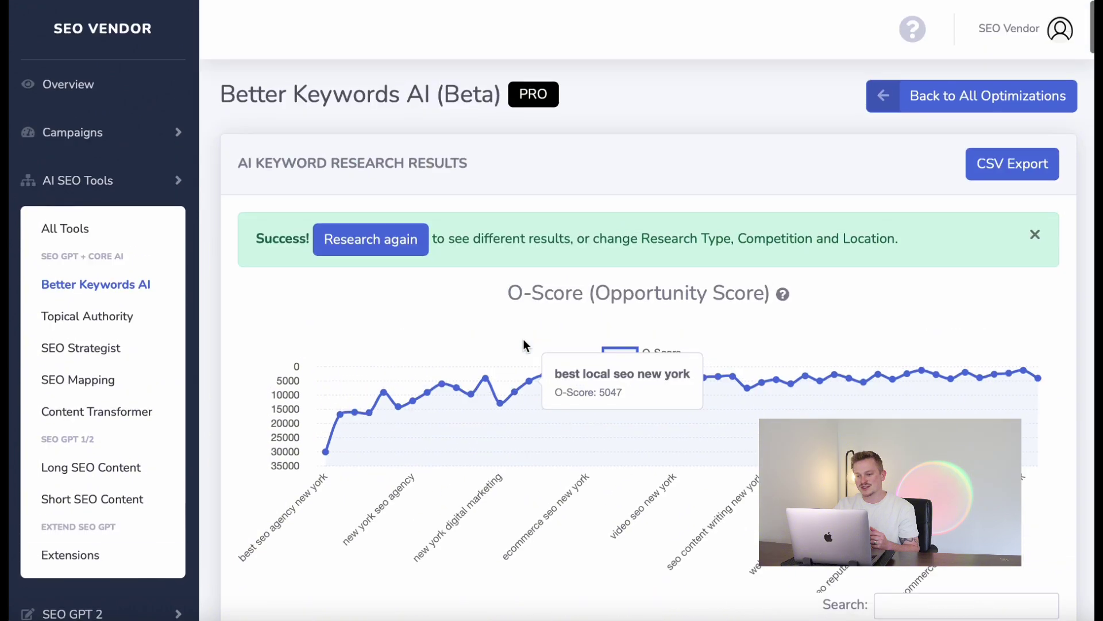
scroll(465, 374, "down", 1)
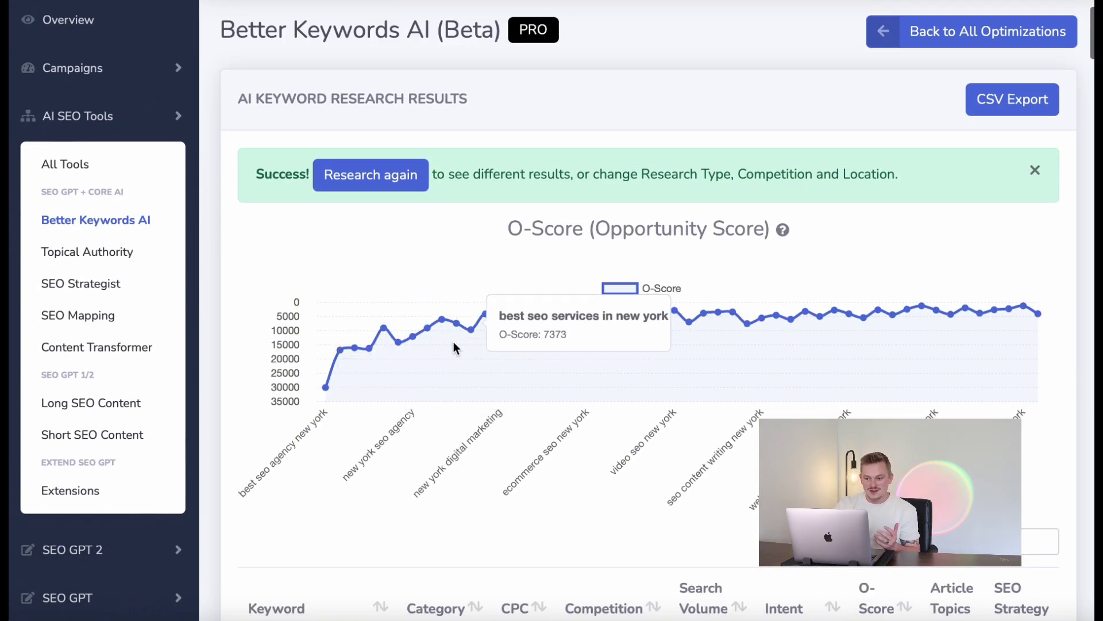
- Browse the results table and launch new research from the 'best seo agency new york' keyword
scroll(560, 343, "down", 7)
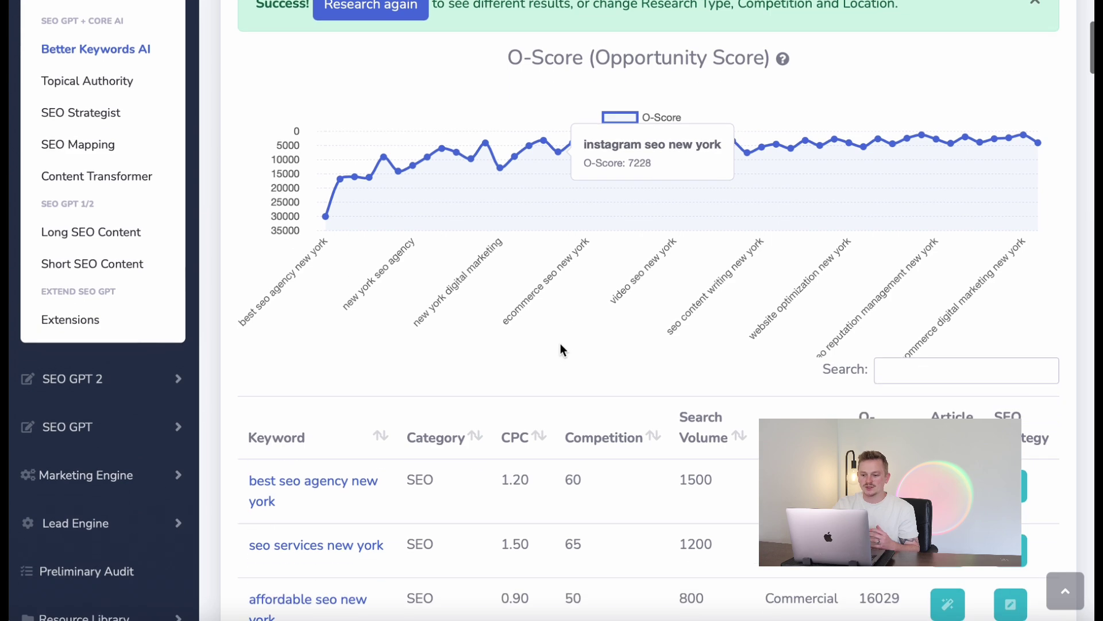
scroll(560, 349, "down", 2)
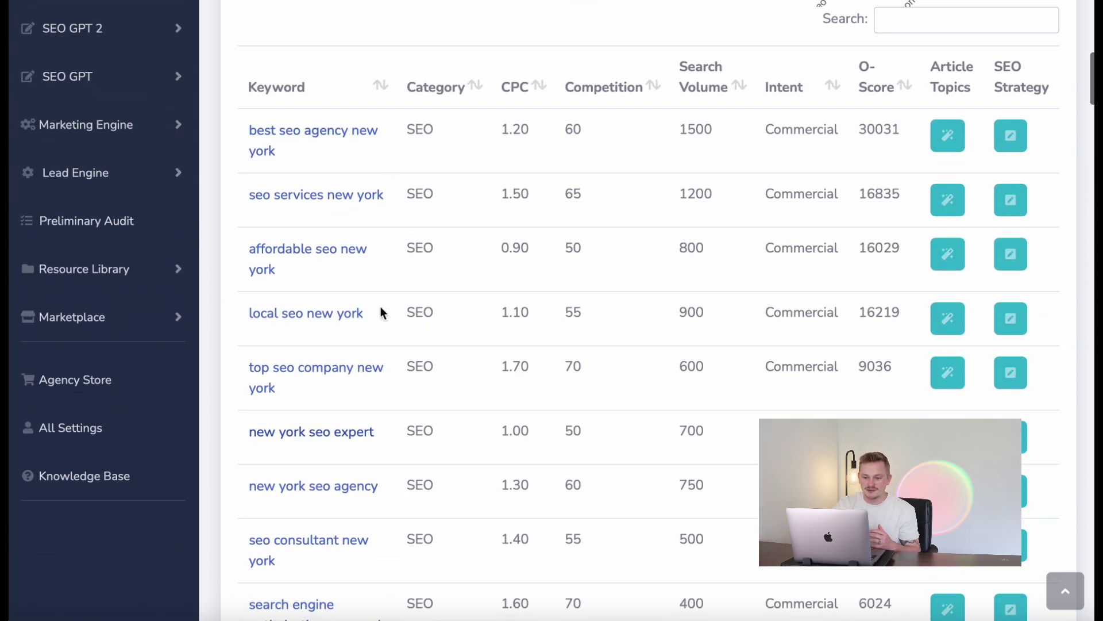
scroll(286, 416, "down", 2)
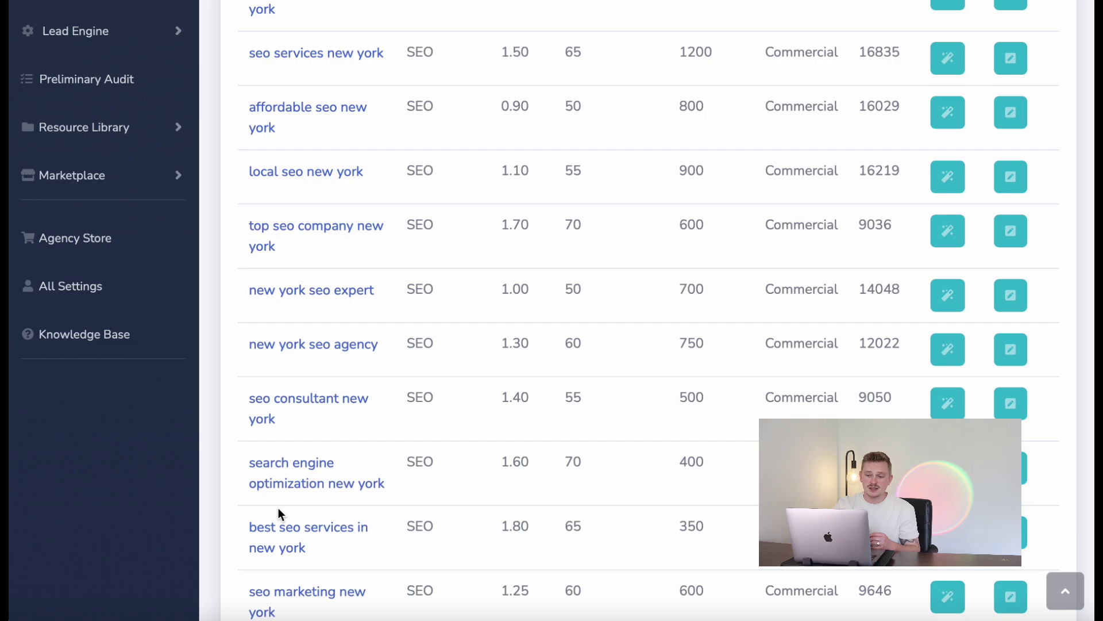
scroll(278, 509, "down", 20)
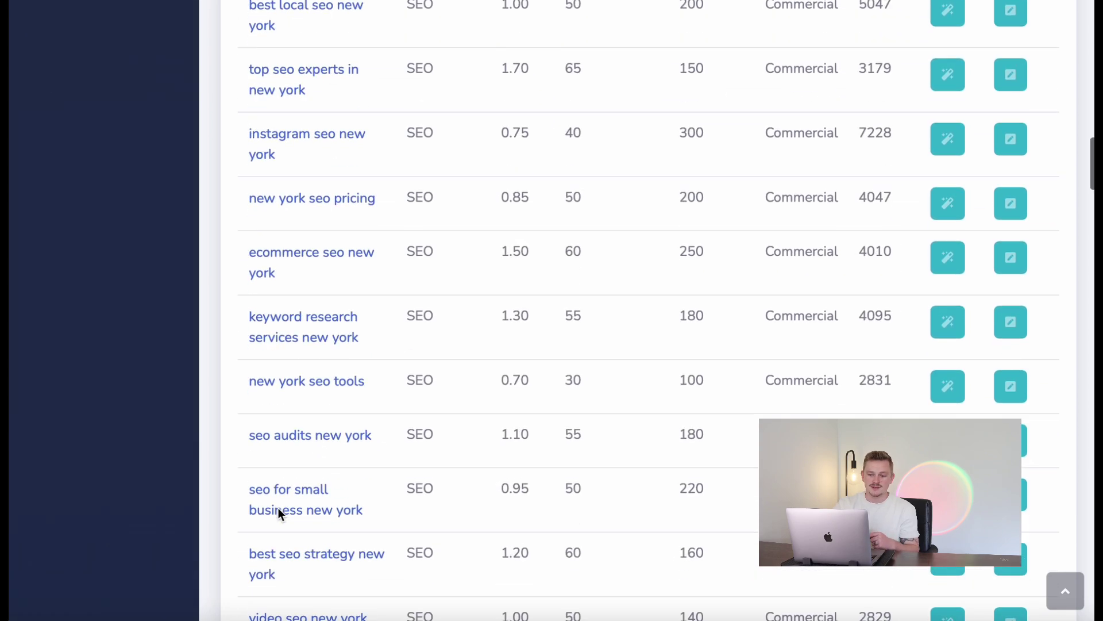
scroll(278, 511, "down", 20)
scroll(278, 512, "up", 3)
scroll(278, 508, "up", 20)
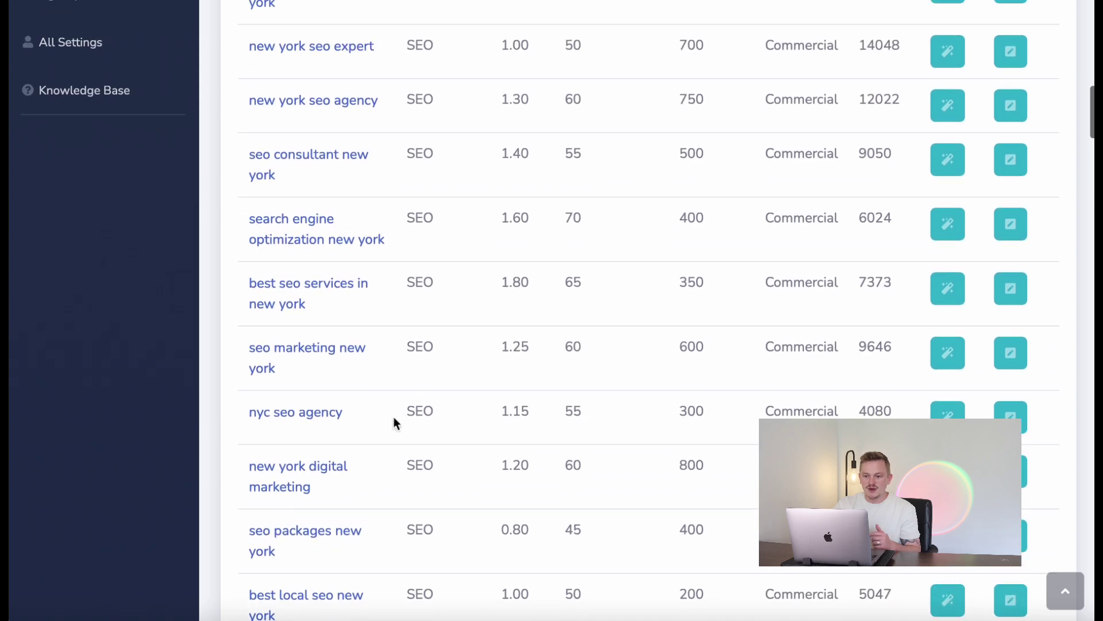
scroll(335, 325, "up", 10)
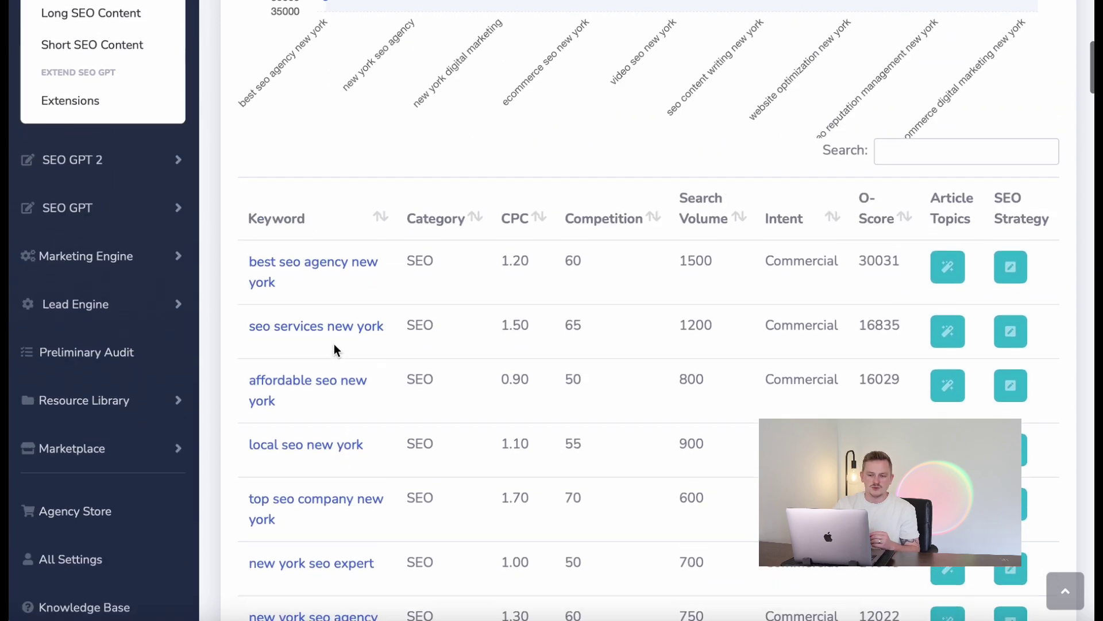
scroll(335, 349, "down", 1)
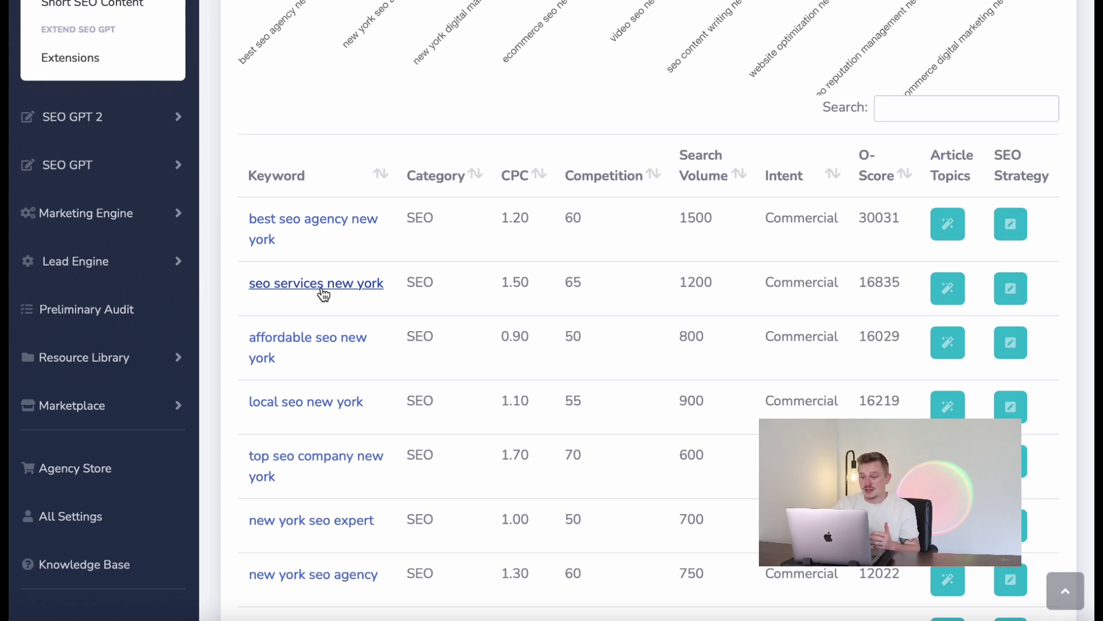
left_click(285, 225)
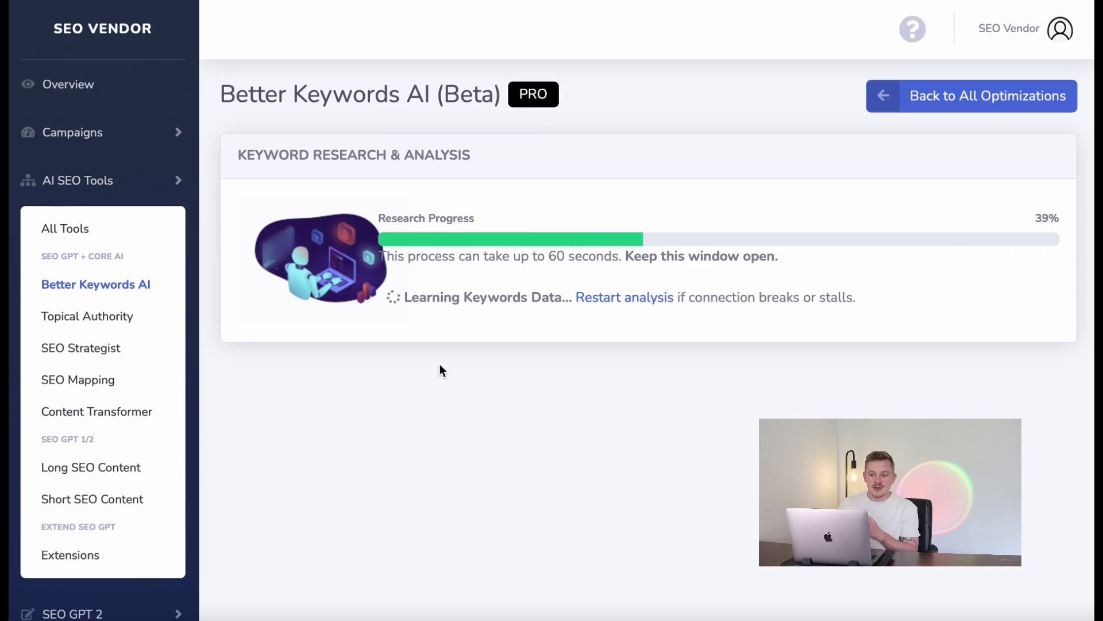
- Scroll the finished O-Score chart and 49-keyword table down to Completed Keyword Research
scroll(406, 475, "down", 3)
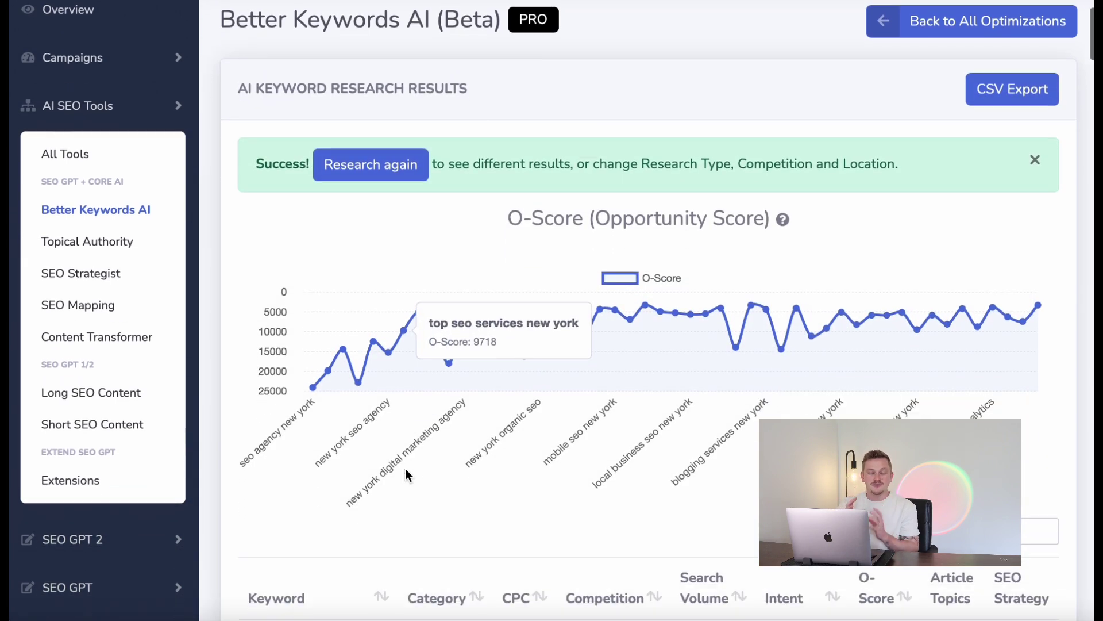
scroll(406, 475, "down", 3)
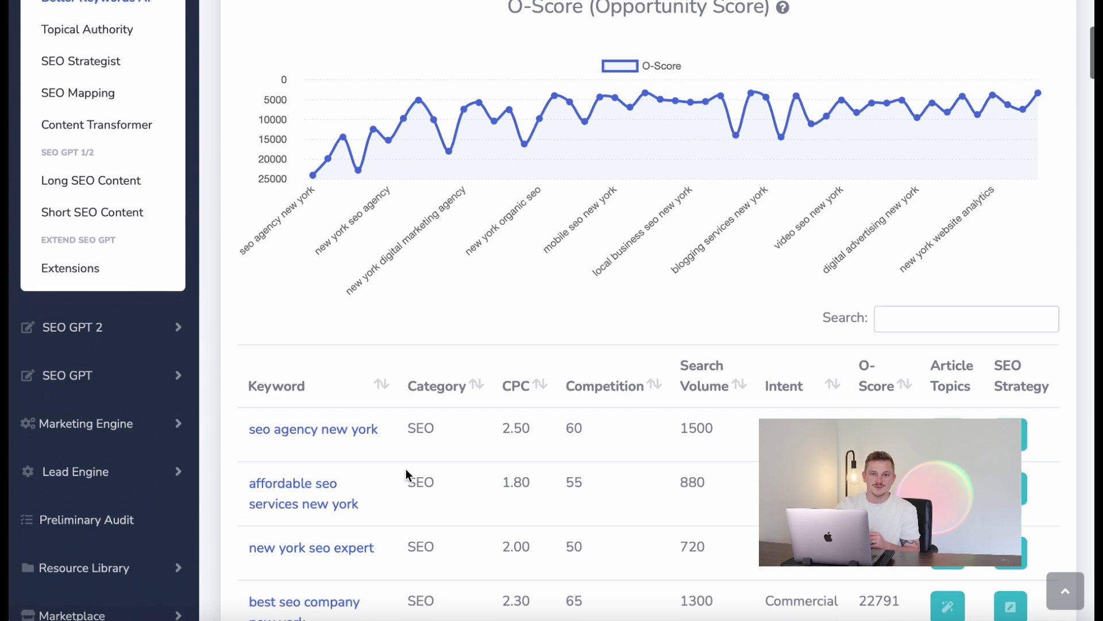
scroll(406, 468, "up", 6)
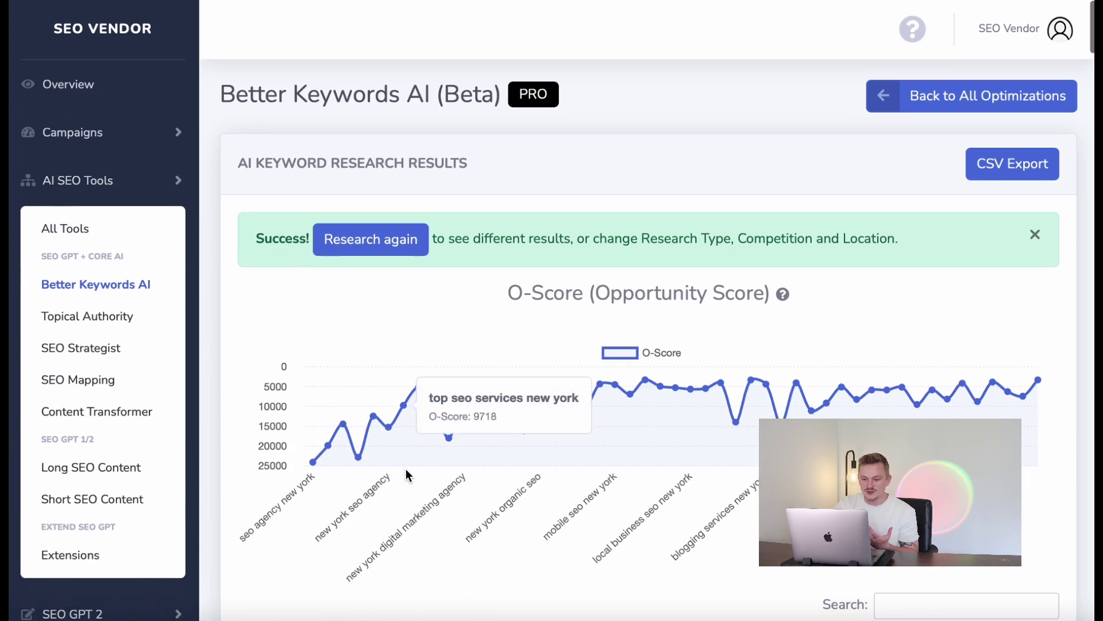
scroll(406, 475, "down", 9)
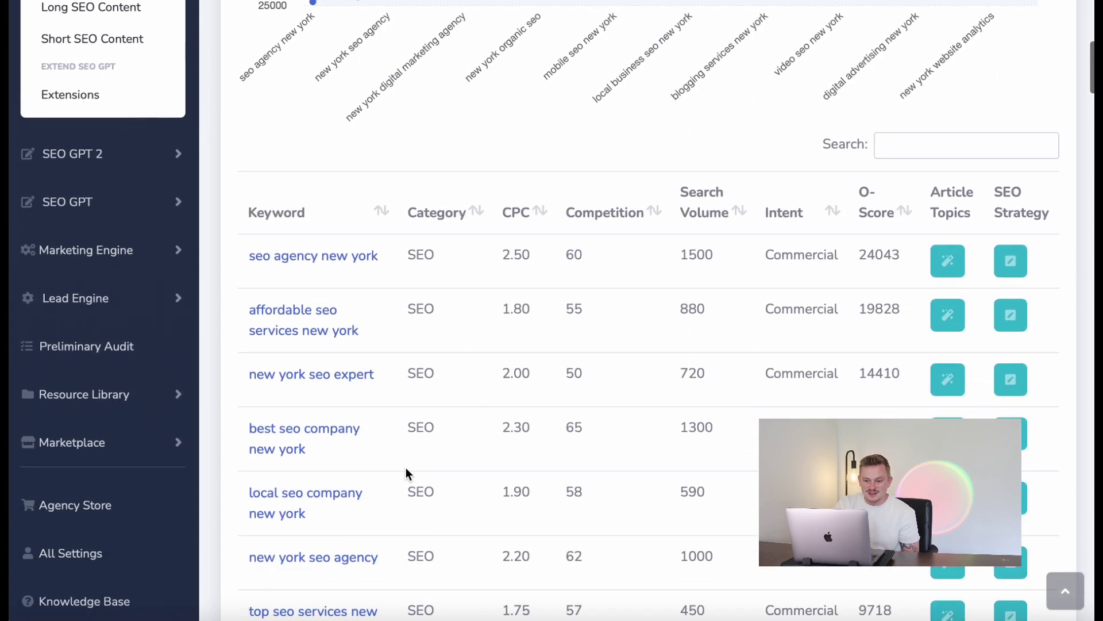
scroll(308, 339, "down", 1)
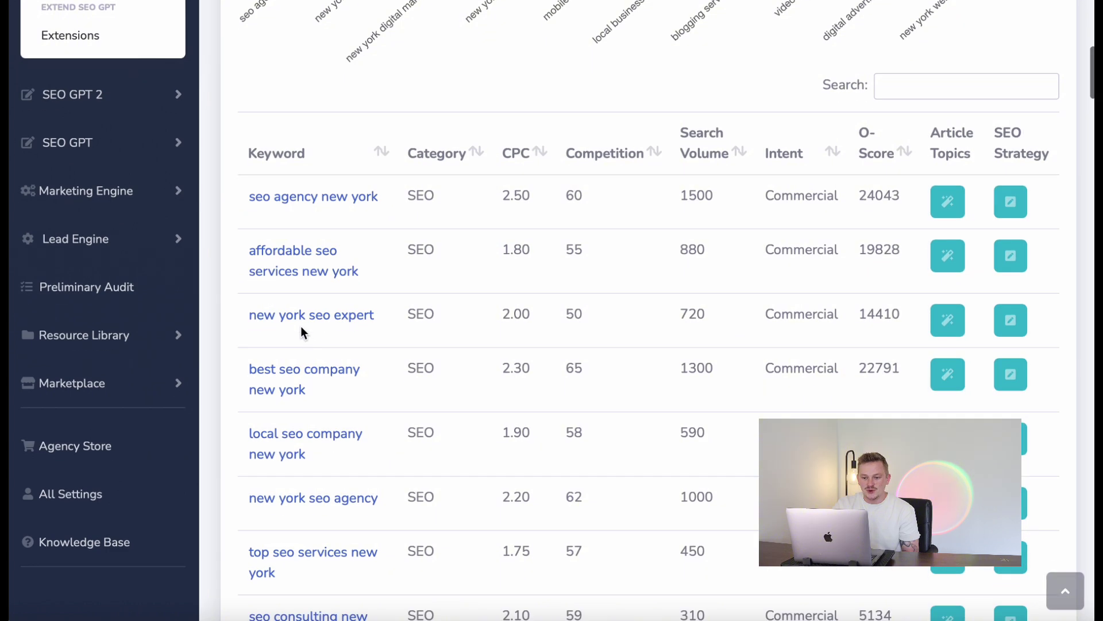
scroll(330, 414, "down", 2)
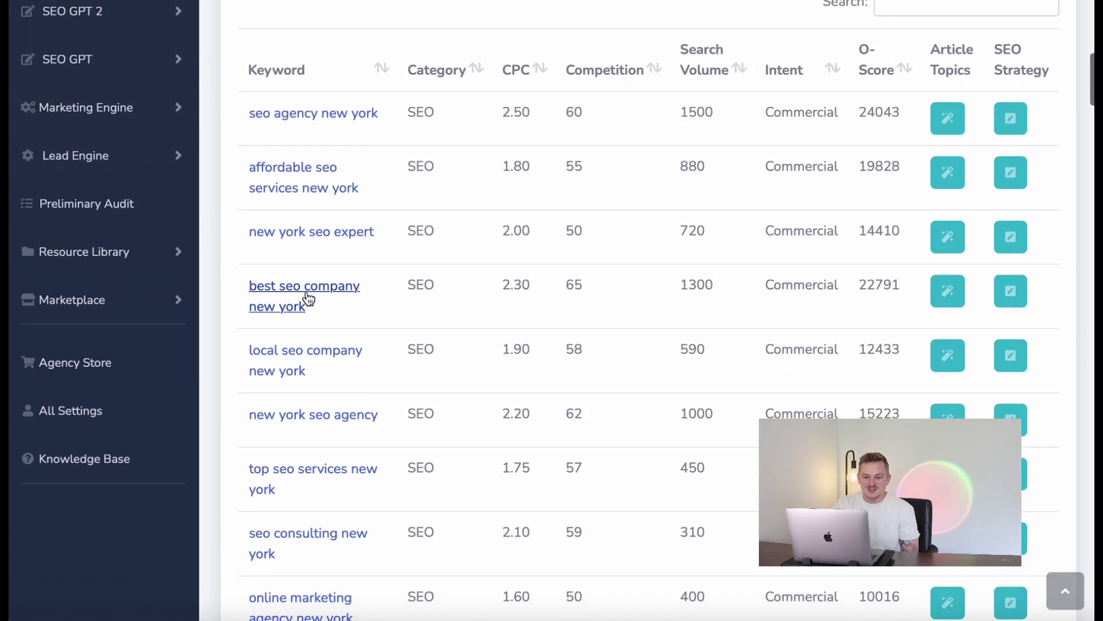
scroll(339, 407, "down", 18)
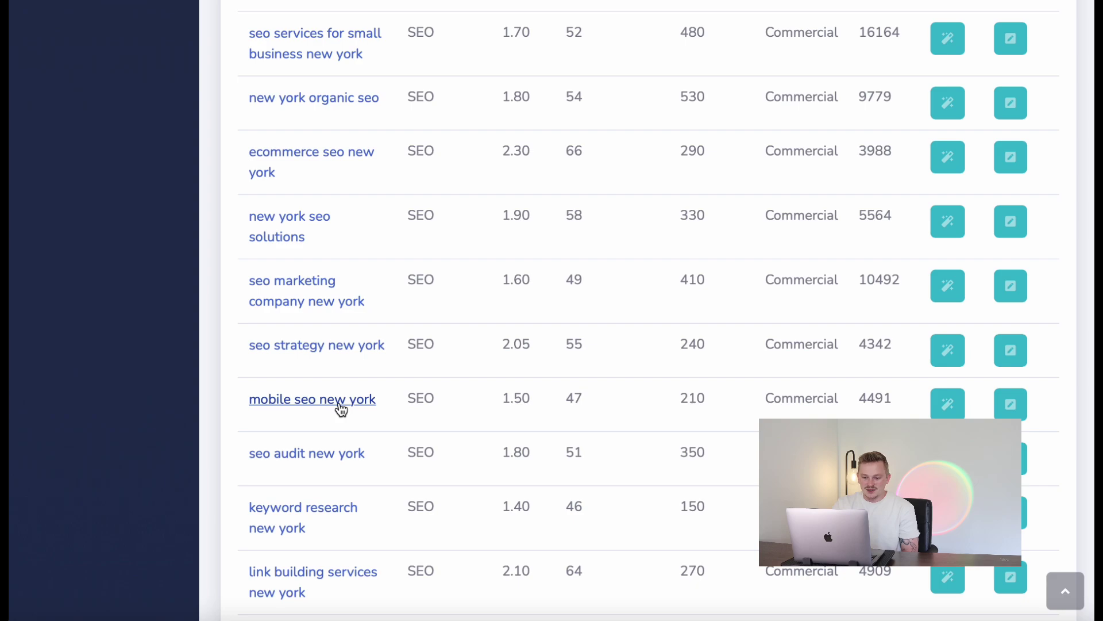
scroll(341, 408, "down", 20)
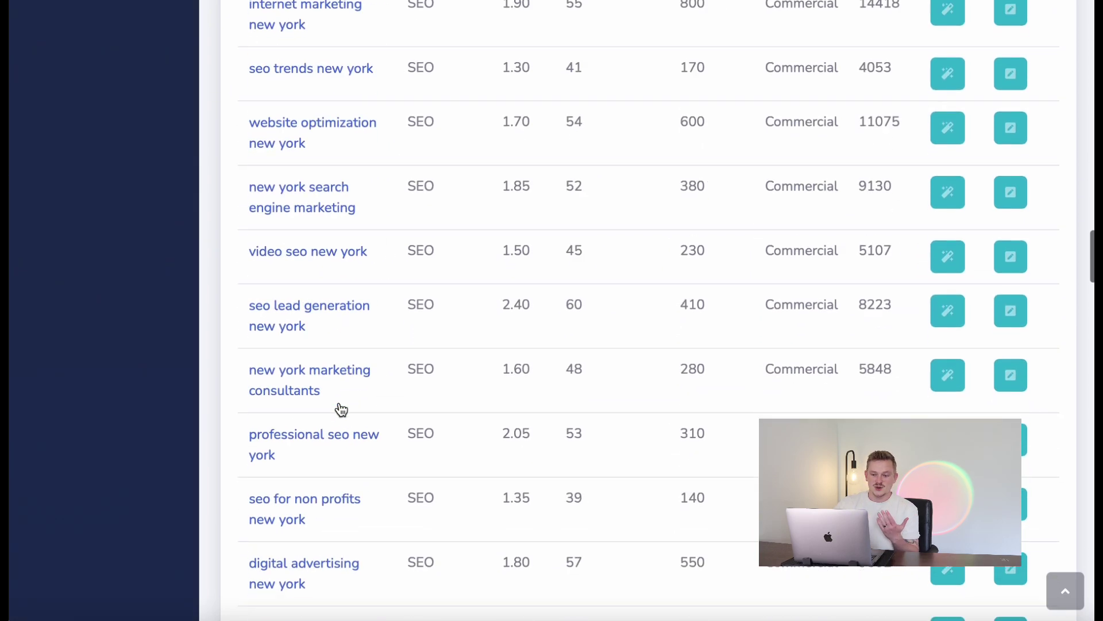
scroll(341, 408, "down", 6)
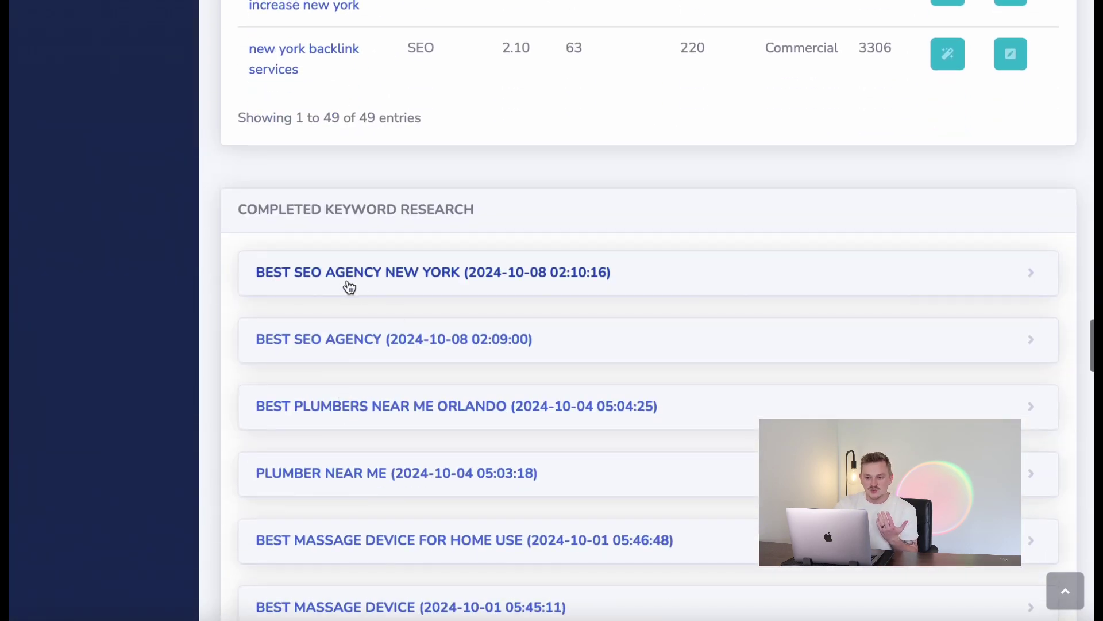
- Expand the saved BEST SEO AGENCY NEW YORK research and browse its keywords, led by seo agency new york
left_click(350, 285)
scroll(414, 443, "down", 3)
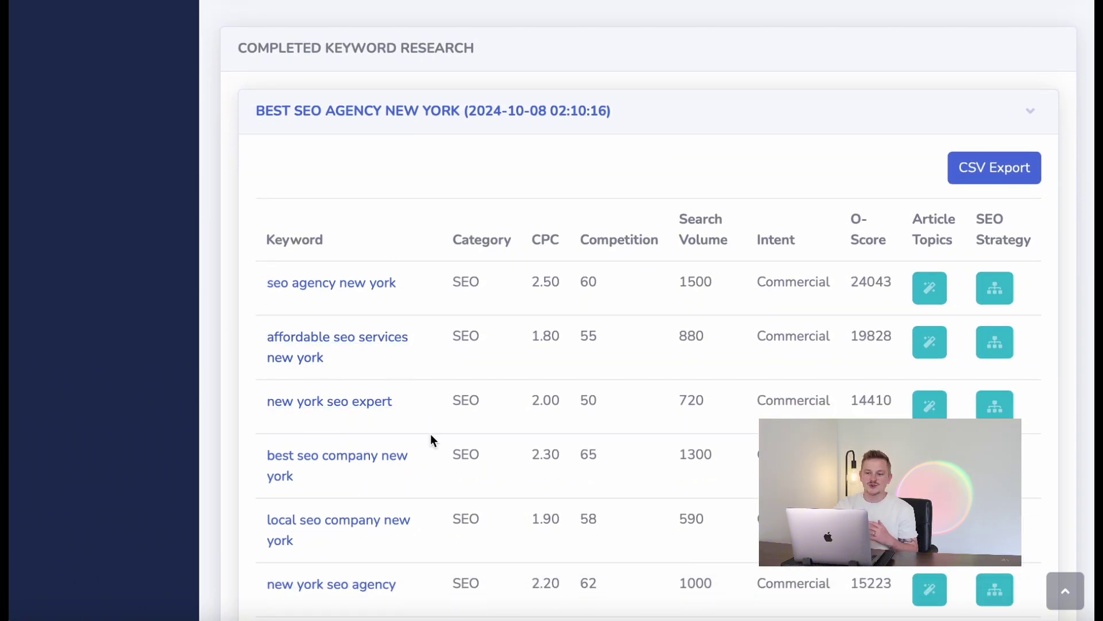
scroll(429, 437, "down", 15)
scroll(430, 436, "up", 8)
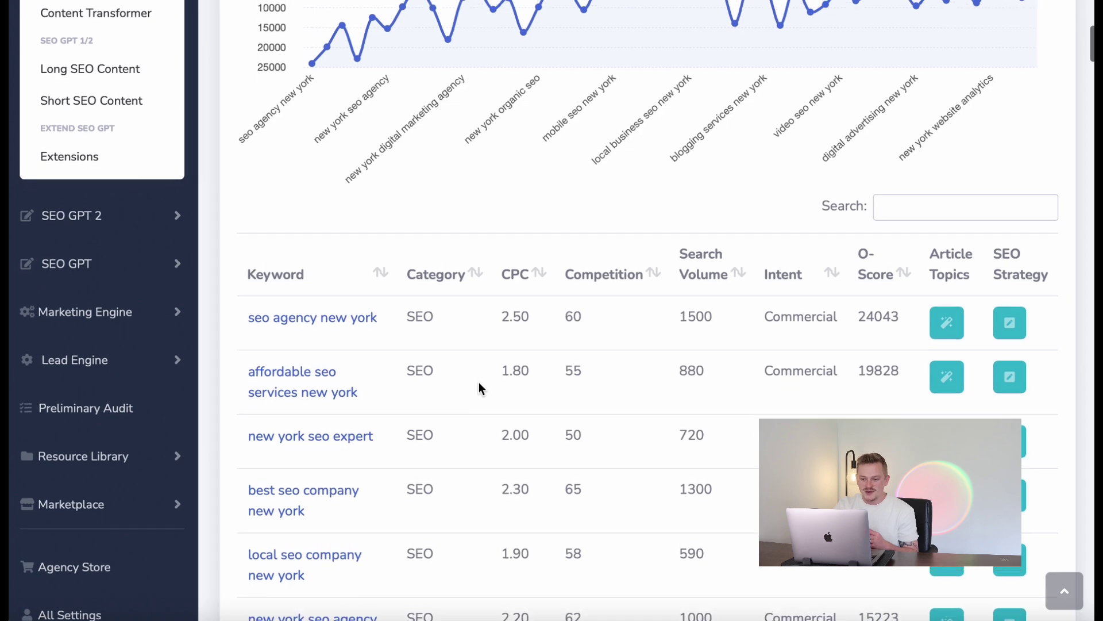
scroll(468, 356, "up", 1)
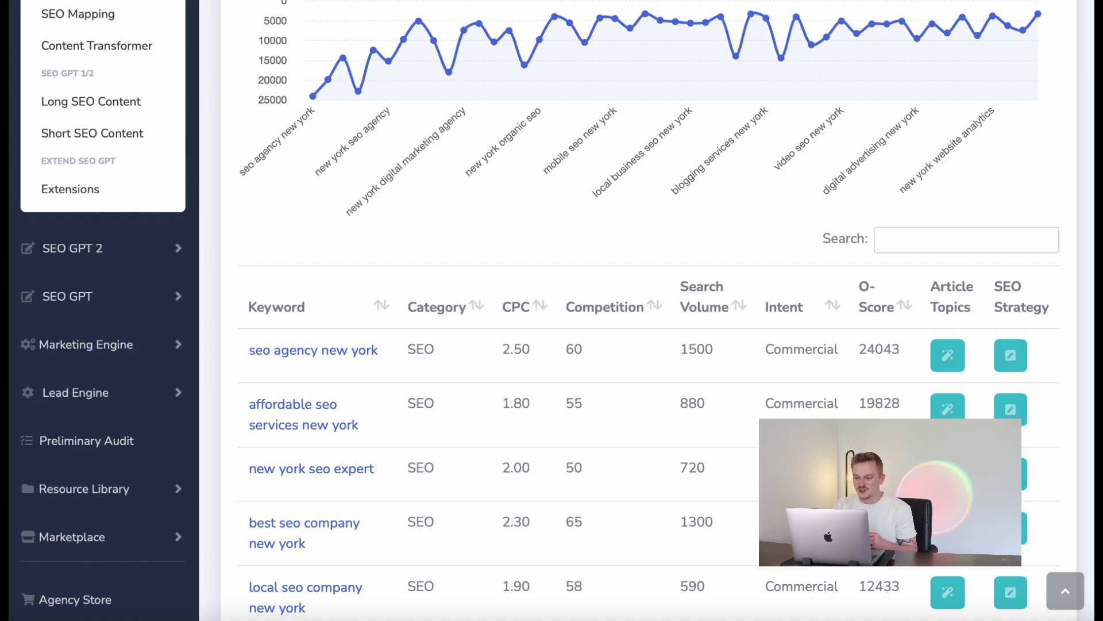
- Sort the keyword table by O-Score, lowest first and then highest first
scroll(881, 385, "down", 1)
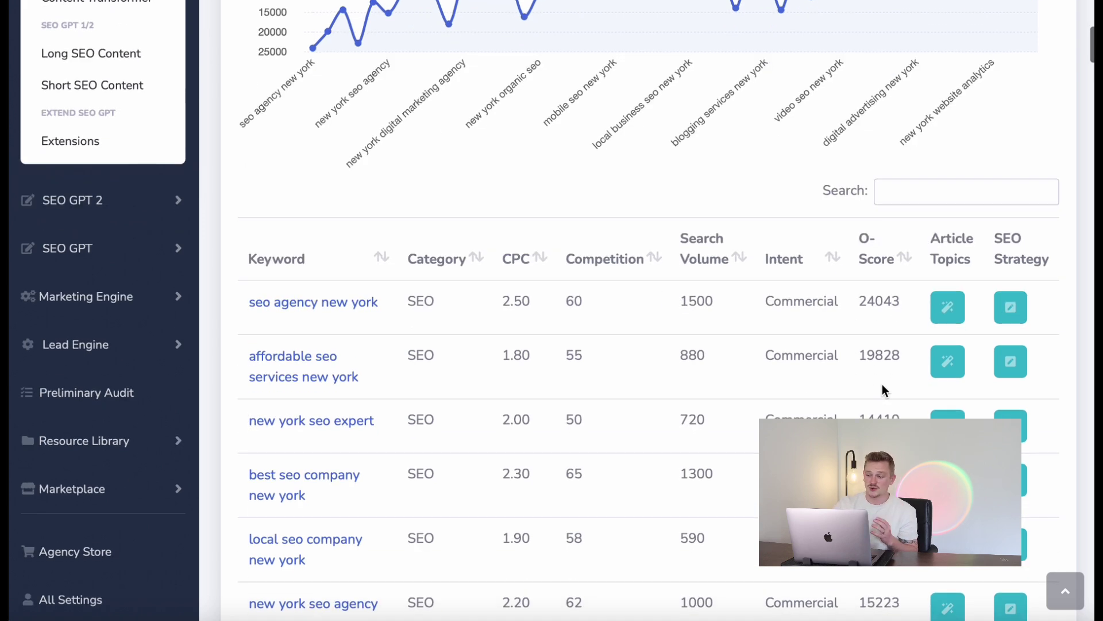
left_click(906, 264)
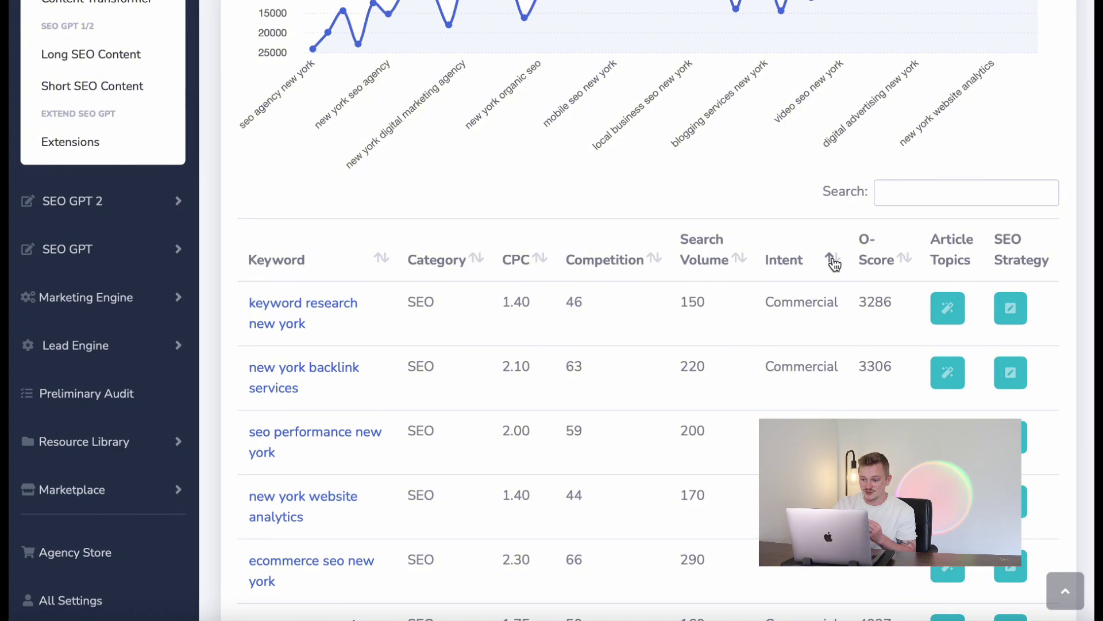
left_click(910, 265)
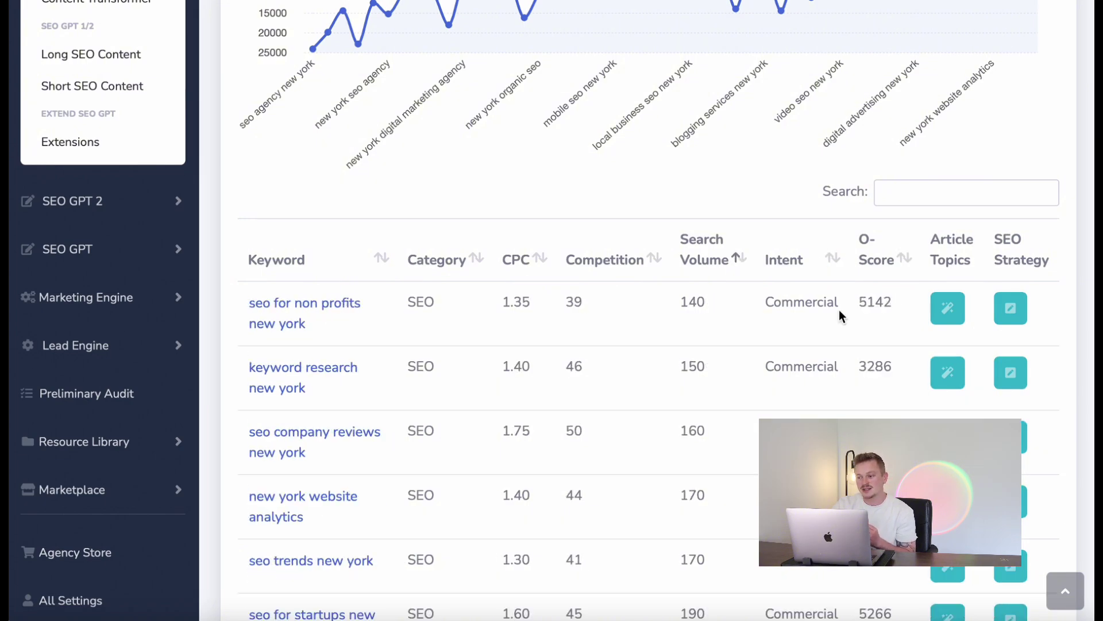
- Scroll up and down through the sorted keyword table to review its rows
scroll(839, 316, "up", 8)
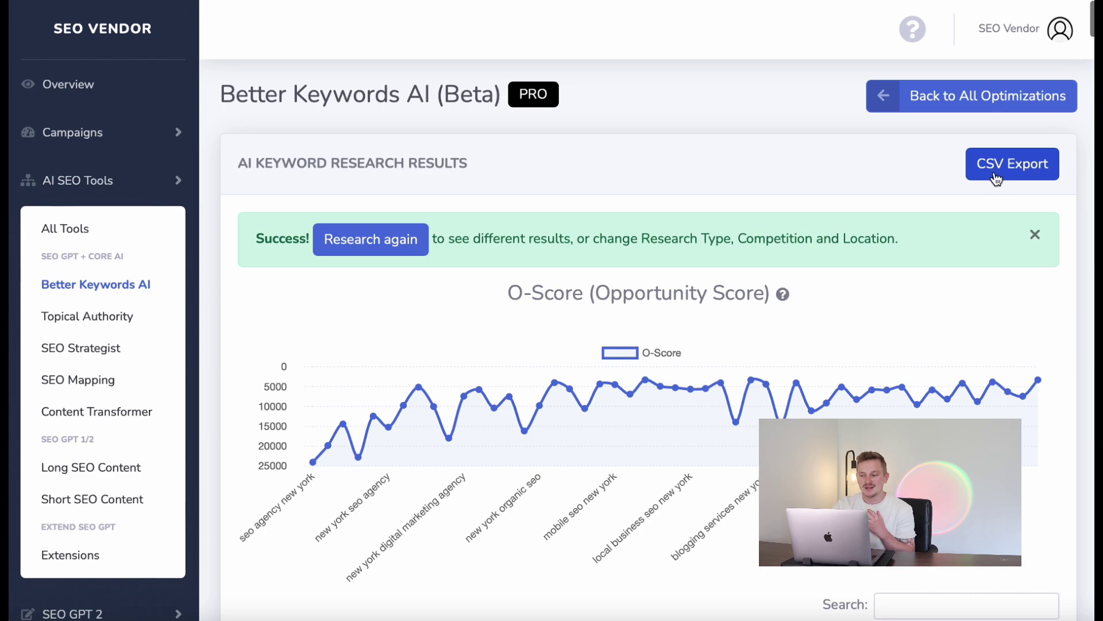
scroll(980, 239, "down", 10)
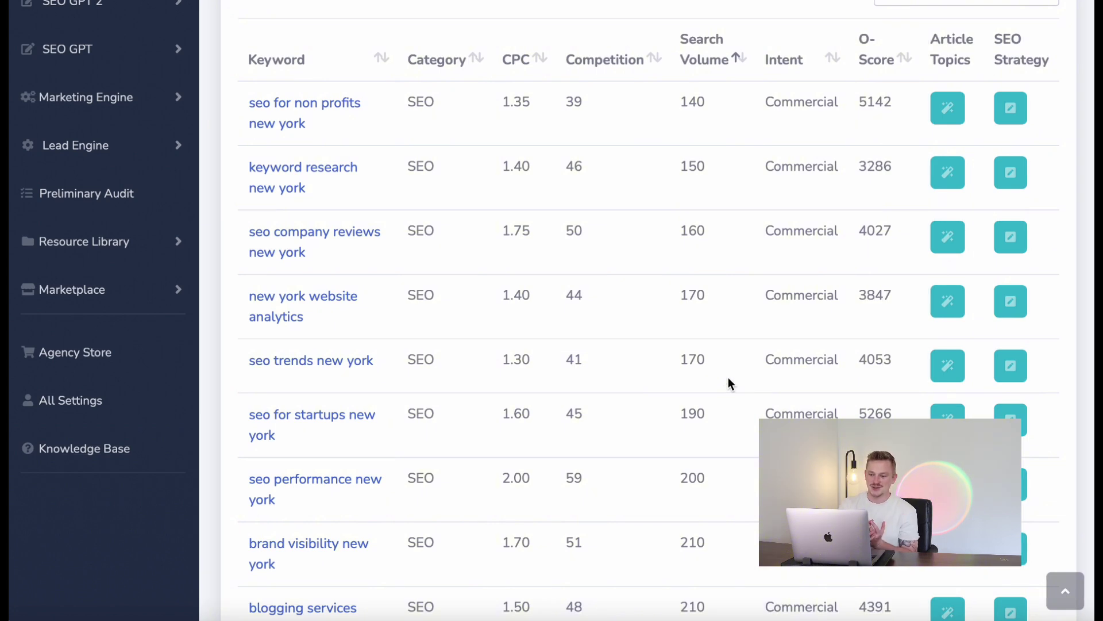
scroll(925, 296, "up", 5)
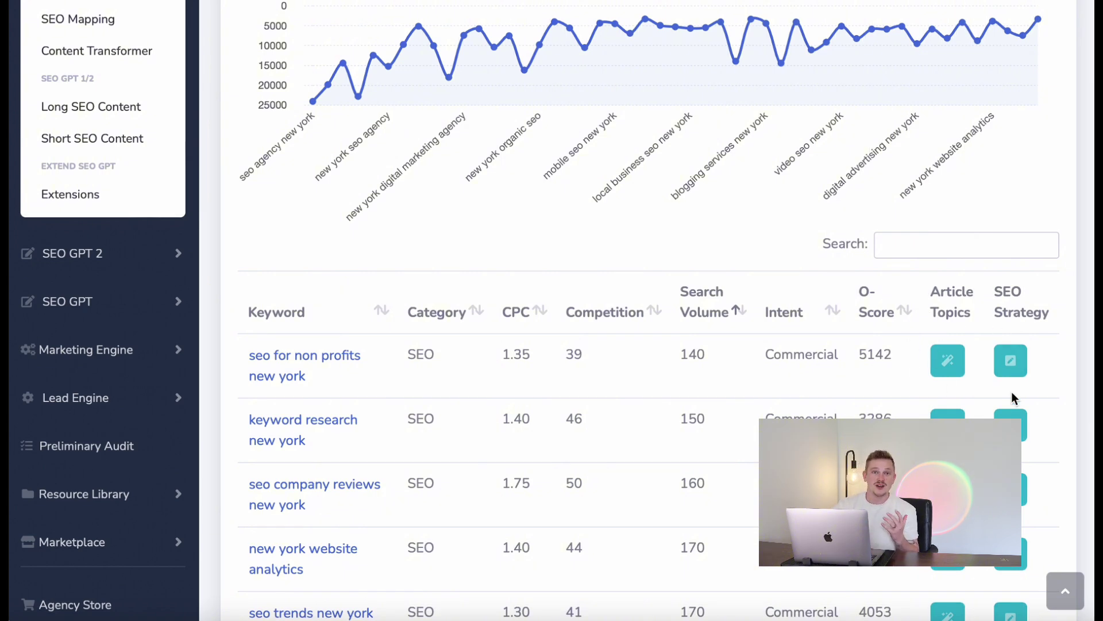
scroll(324, 500, "down", 2)
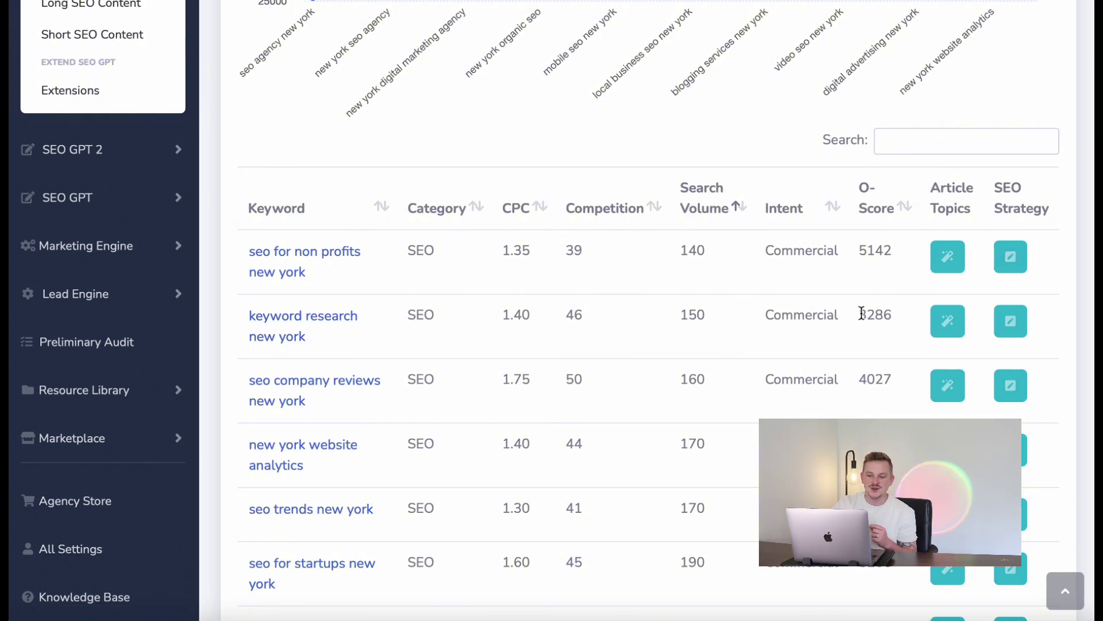
scroll(310, 328, "down", 1)
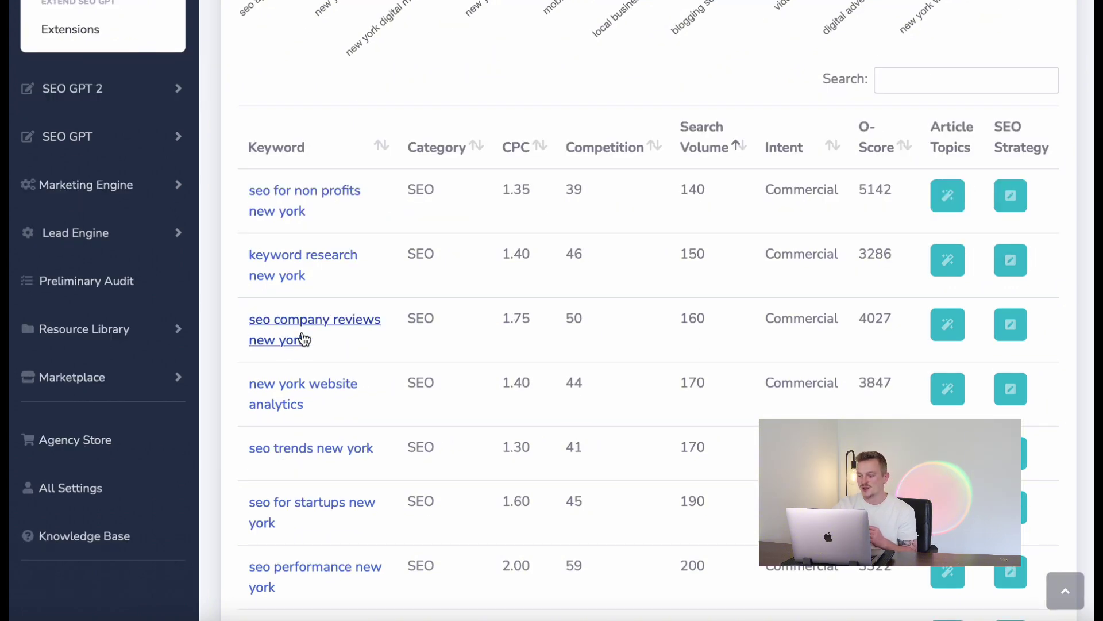